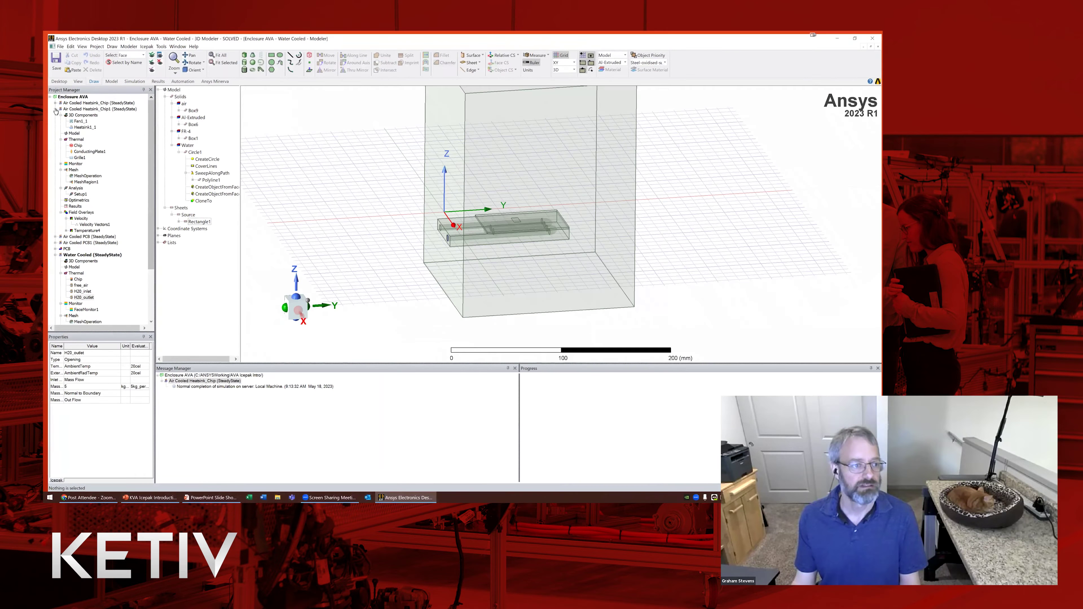
# - Open the Air Cooled Heatsink_Chip1 design and examine the fan, circuit board and heatsink inside the enclosure
pyautogui.doubleClick(76, 107)
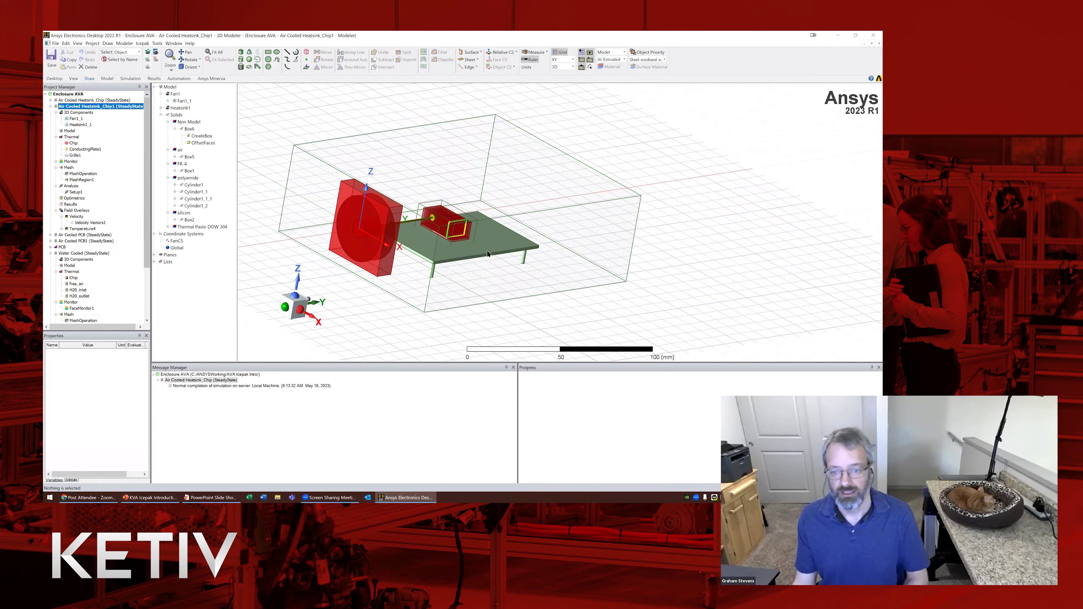
pyautogui.moveTo(508, 274)
pyautogui.mouseDown(button='middle')
pyautogui.moveTo(483, 253)
pyautogui.moveTo(557, 275)
pyautogui.mouseUp(button='middle')
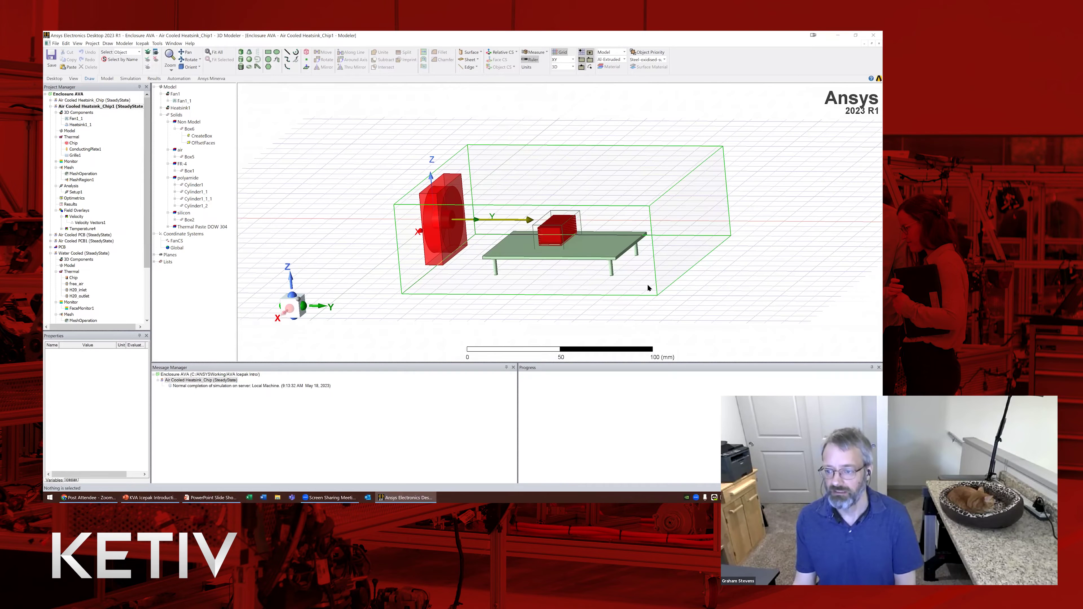
pyautogui.scroll(3, 623, 281)
pyautogui.scroll(1, 613, 282)
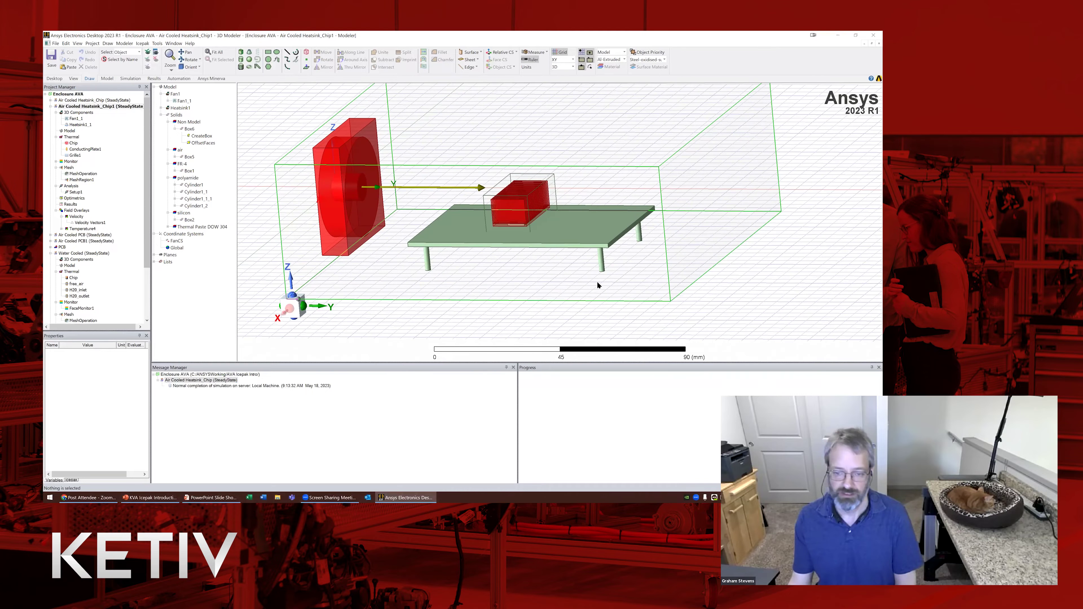
pyautogui.moveTo(543, 258); pyautogui.dragTo(559, 271, button='middle')
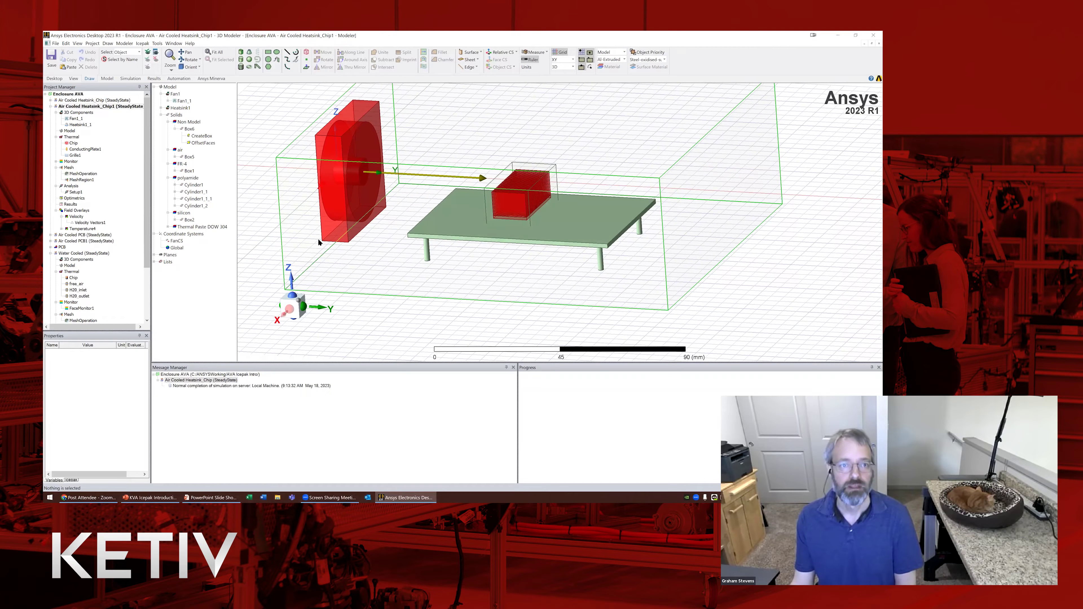
pyautogui.moveTo(516, 246); pyautogui.dragTo(520, 243, button='middle')
pyautogui.scroll(6, 520, 243)
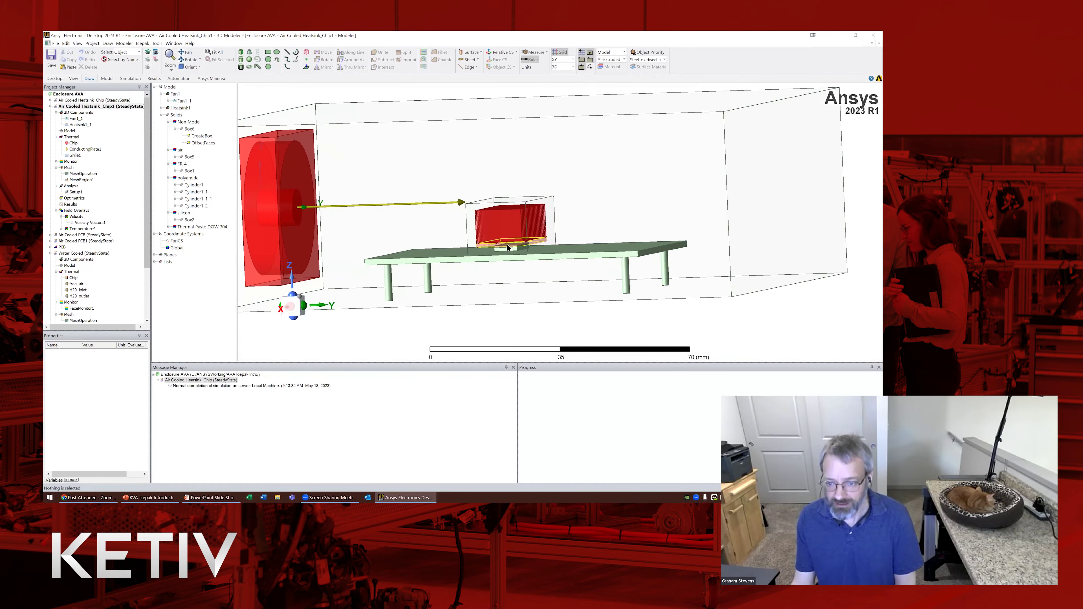
# - Inspect the contact area between the chip and the heatsink base up close, including the thin layer between them
pyautogui.scroll(3, 518, 254)
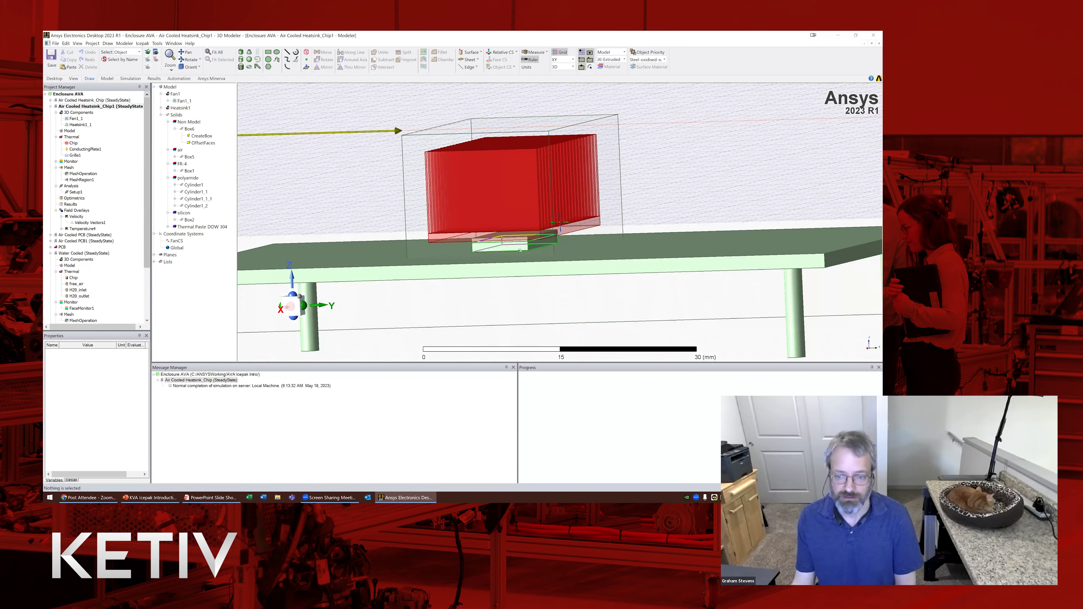
pyautogui.scroll(2, 433, 262)
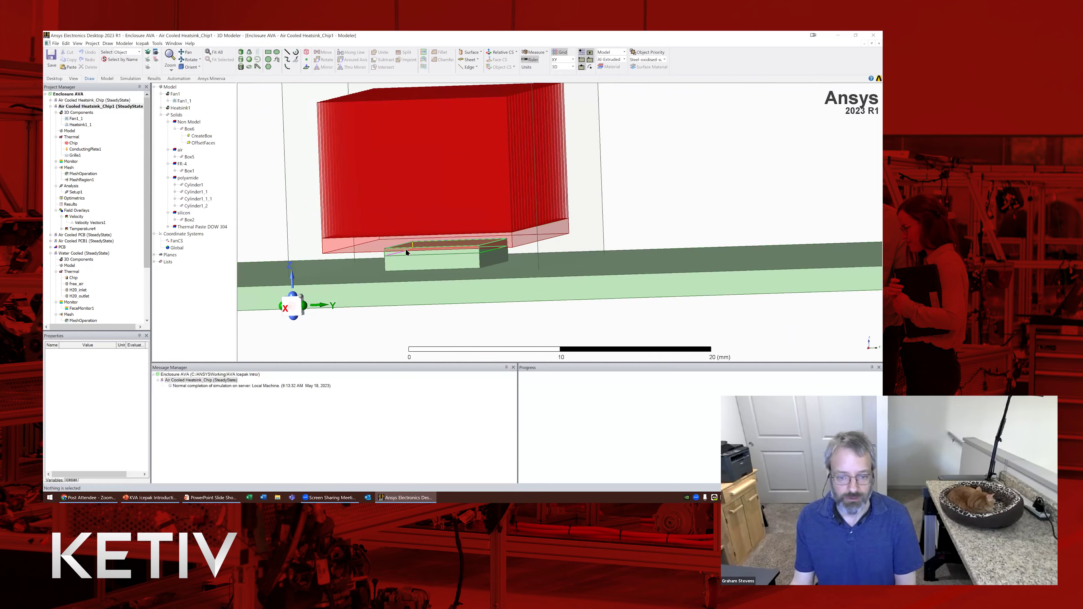
pyautogui.scroll(1, 410, 256)
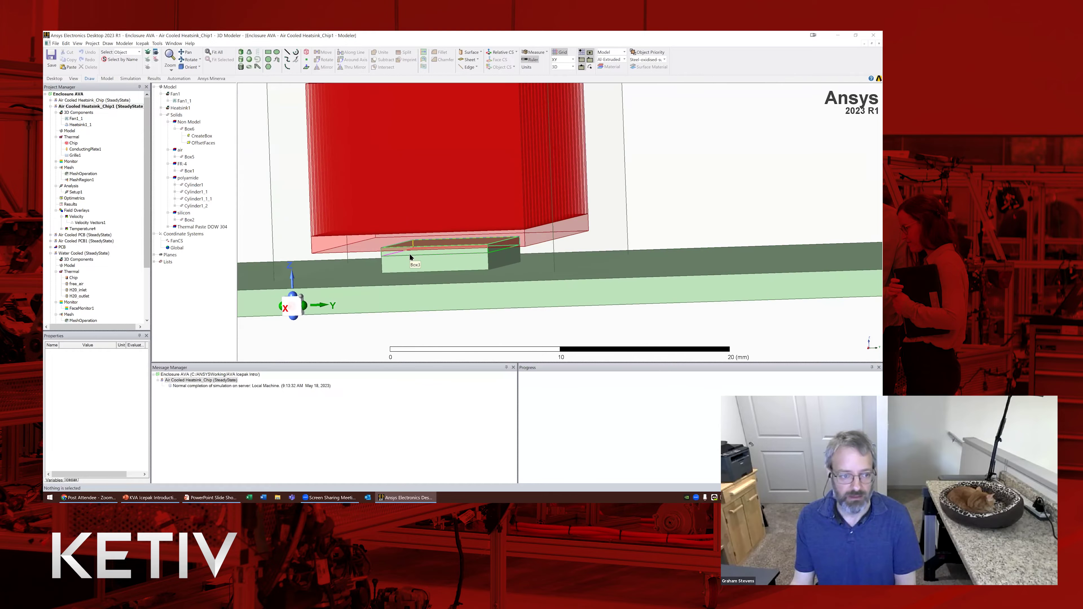
pyautogui.scroll(1, 409, 255)
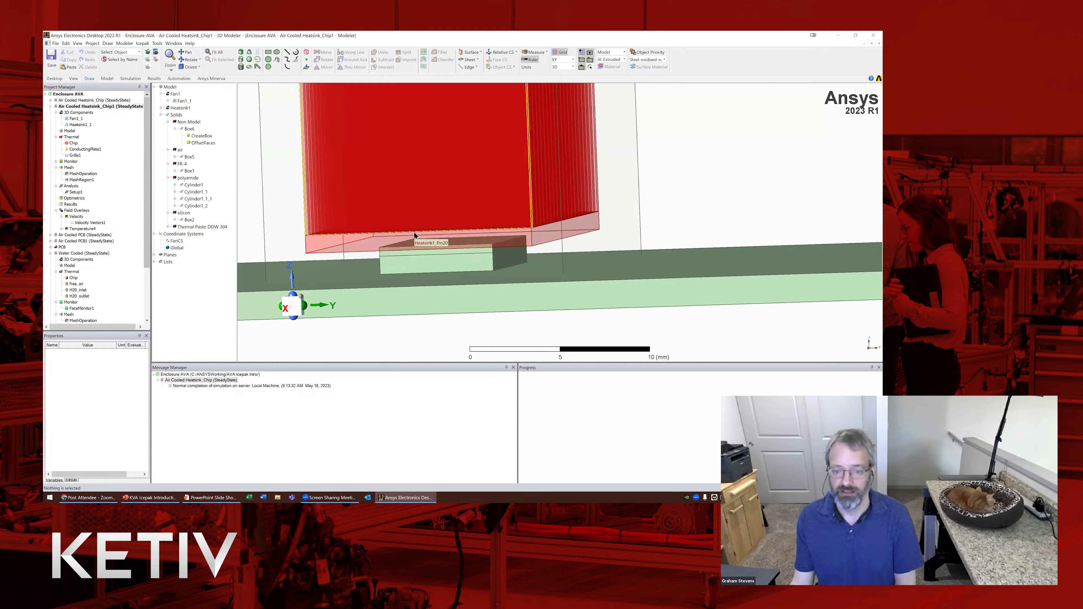
pyautogui.scroll(-5, 417, 235)
pyautogui.scroll(-8, 419, 238)
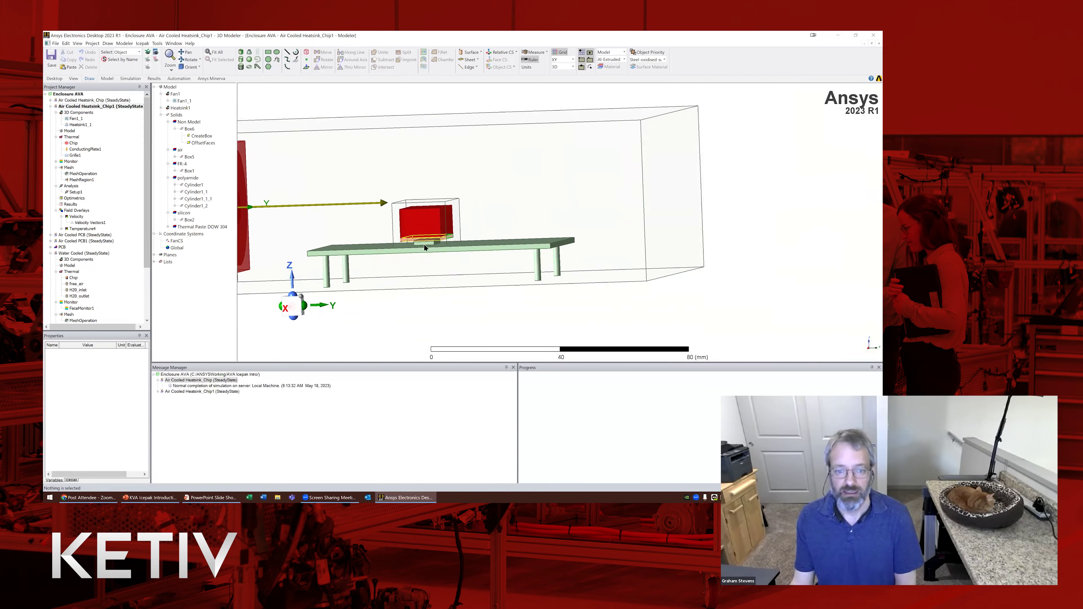
pyautogui.scroll(-2, 405, 249)
pyautogui.moveTo(421, 250); pyautogui.dragTo(323, 228, button='middle')
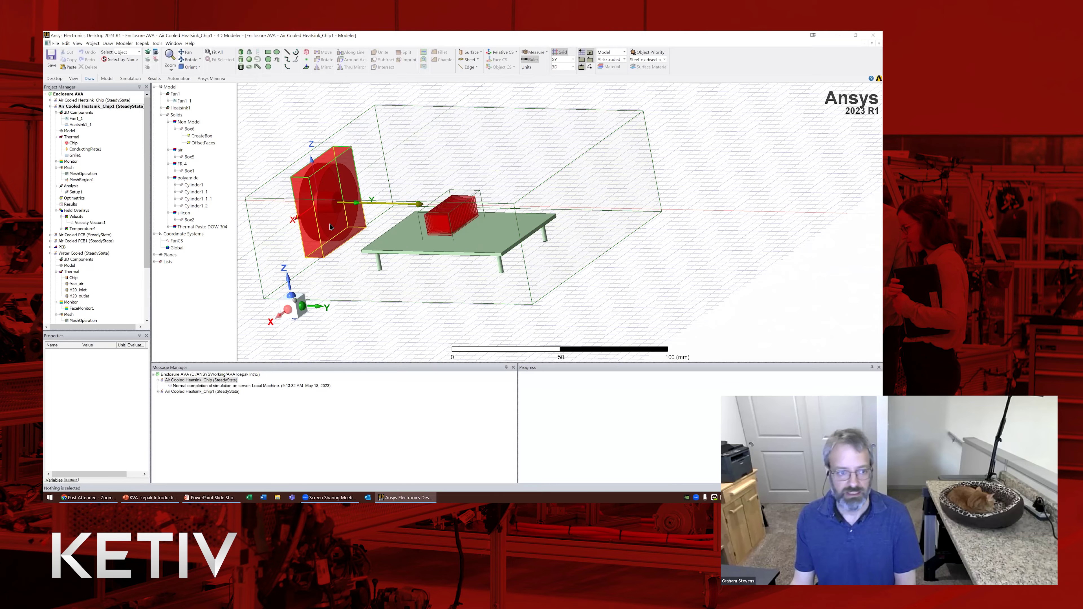
# - Review the ConductingPlate1 thermal boundary and the enclosure walls it covers, and clear the selection
pyautogui.click(85, 149)
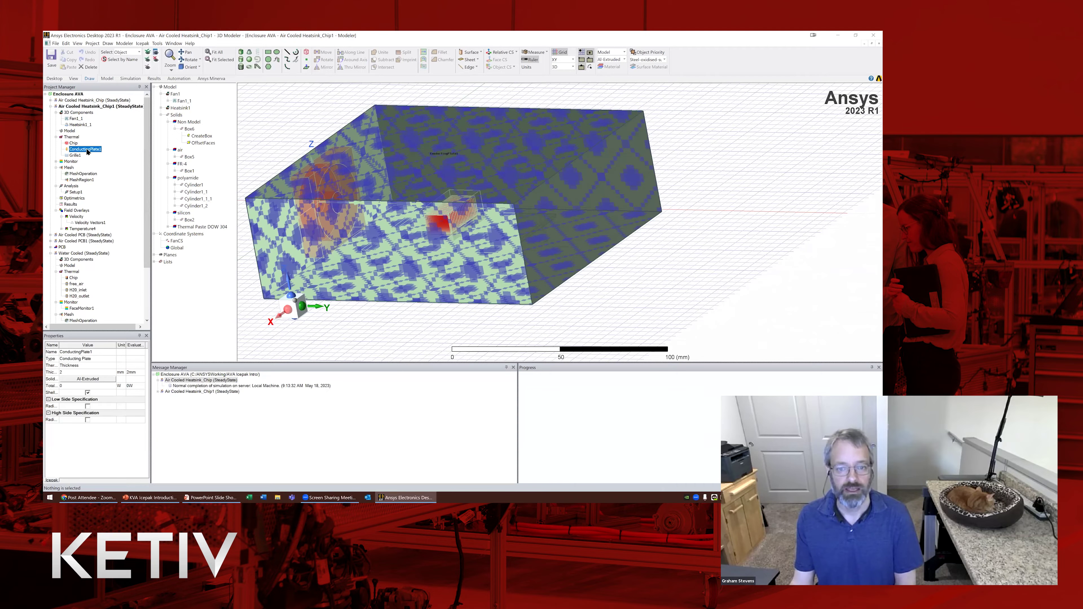
pyautogui.moveTo(363, 251); pyautogui.dragTo(361, 248, button='middle')
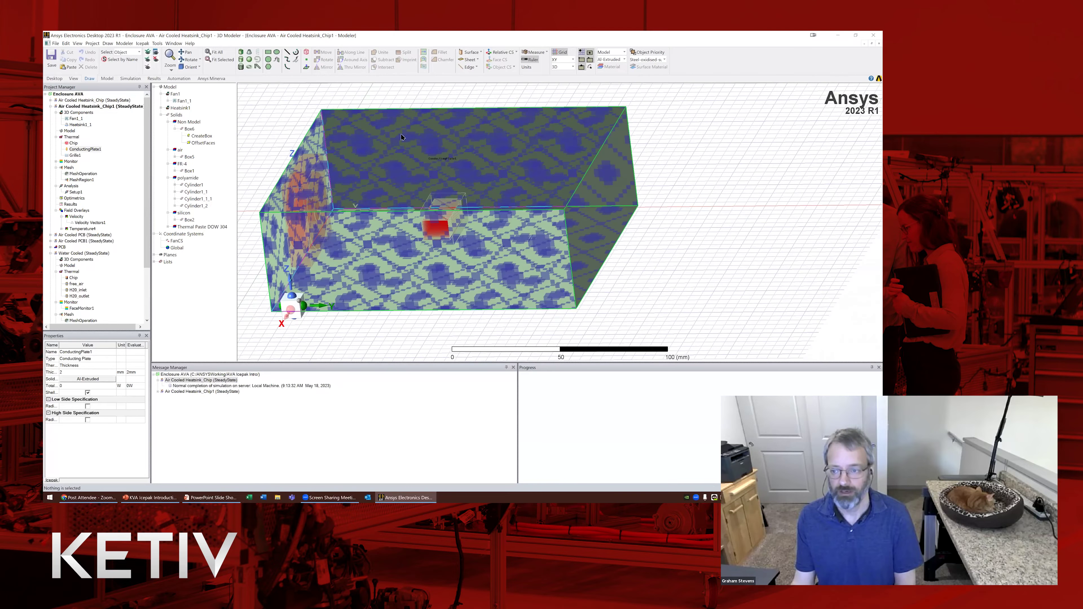
pyautogui.click(675, 246)
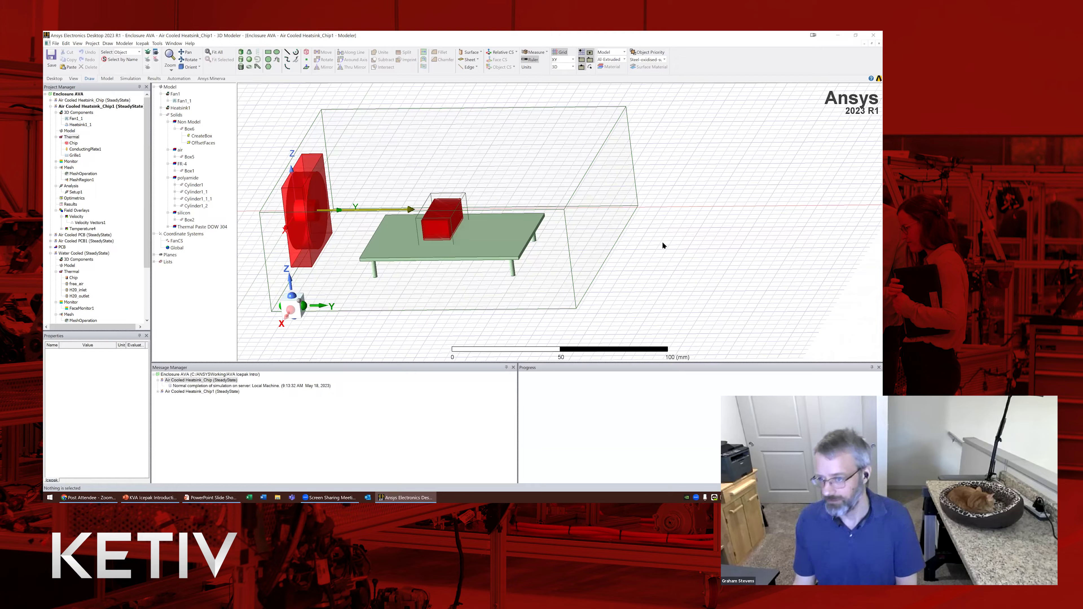
pyautogui.scroll(-1, 662, 242)
pyautogui.moveTo(661, 246); pyautogui.dragTo(654, 242, button='middle')
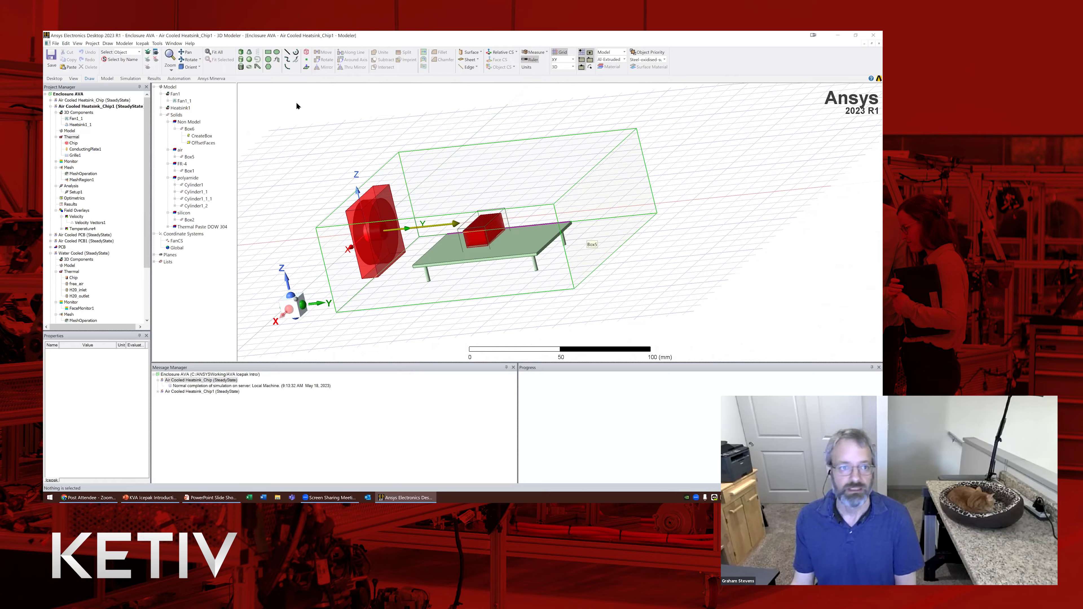
# - Switch to face selection, check the enclosure's end face opposite the fan, and deselect it
pyautogui.click(124, 53)
pyautogui.click(121, 81)
pyautogui.click(598, 190)
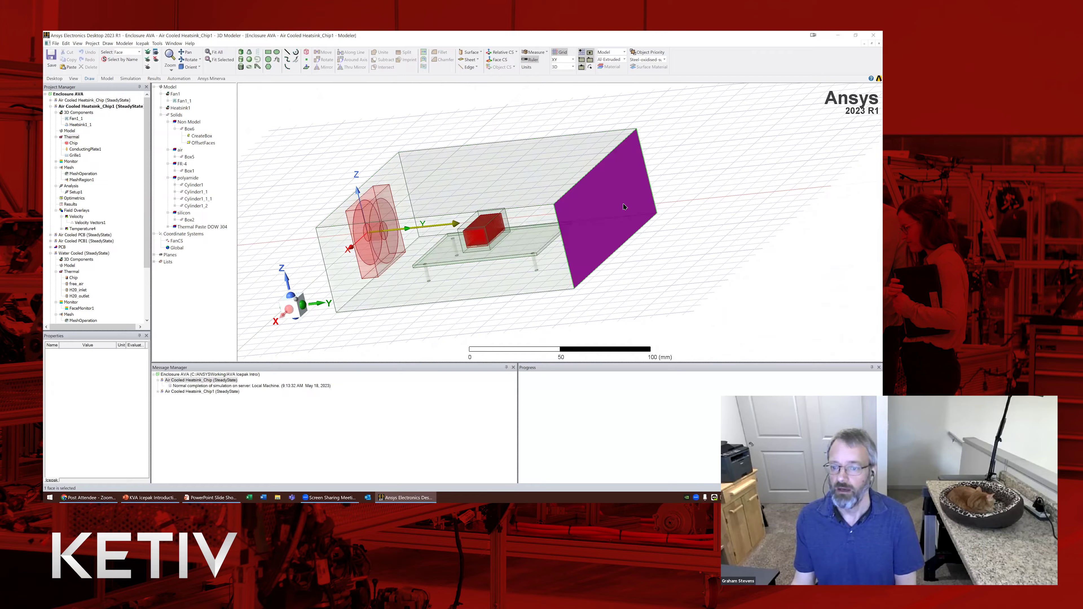
pyautogui.click(664, 263)
pyautogui.moveTo(664, 263)
pyautogui.mouseDown(button='middle')
pyautogui.moveTo(678, 258)
pyautogui.moveTo(646, 271)
pyautogui.moveTo(670, 269)
pyautogui.mouseUp(button='middle')
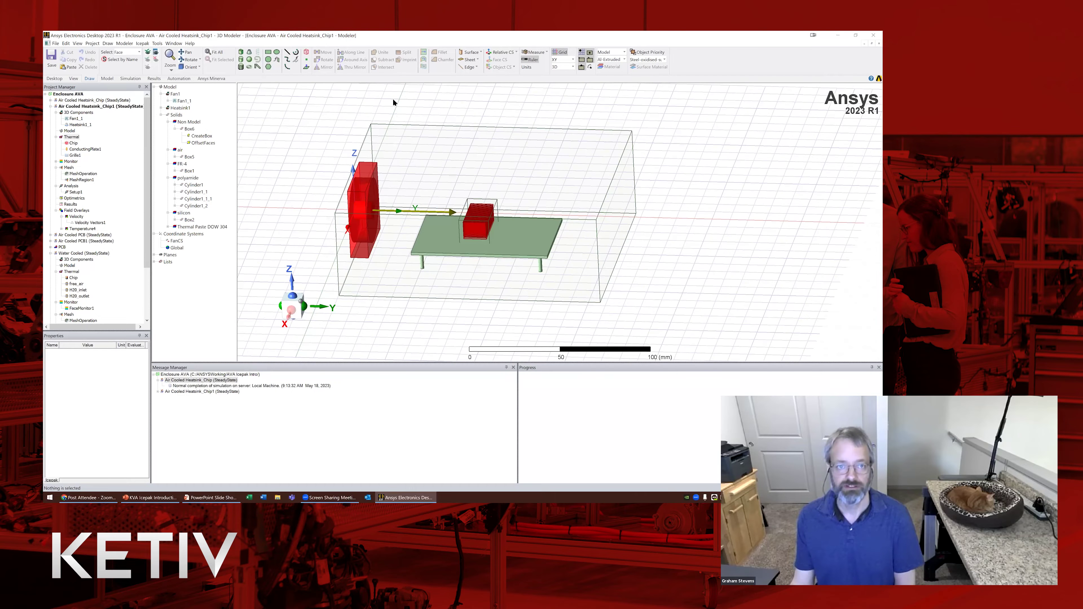
# - Draw a solid box about 70 × 60 × 10 mm on the XY plane beside the enclosure, beyond the end opposite the fan
pyautogui.click(241, 53)
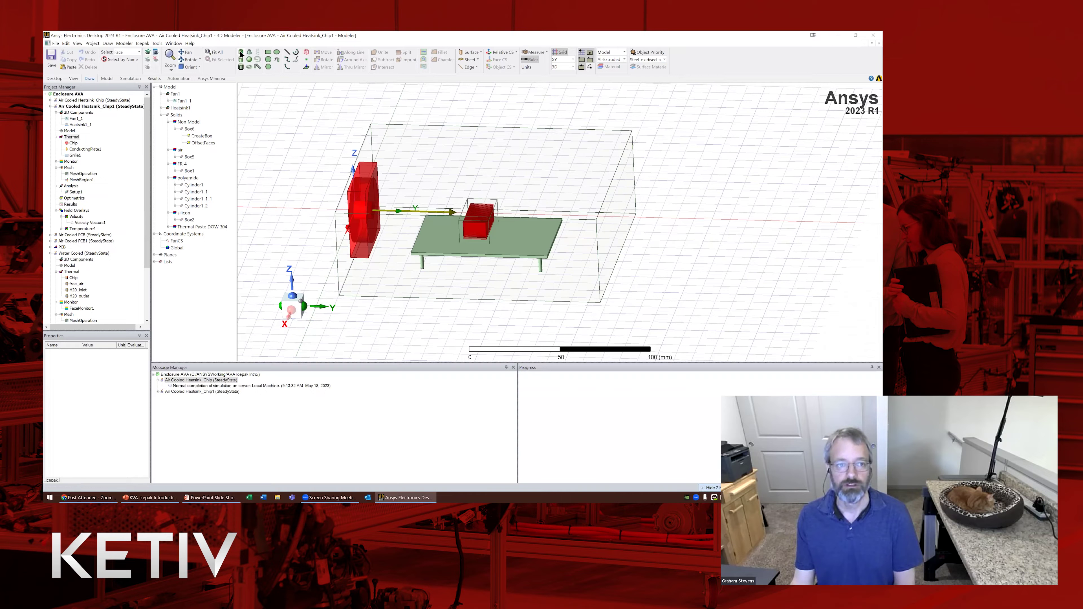
pyautogui.click(656, 226)
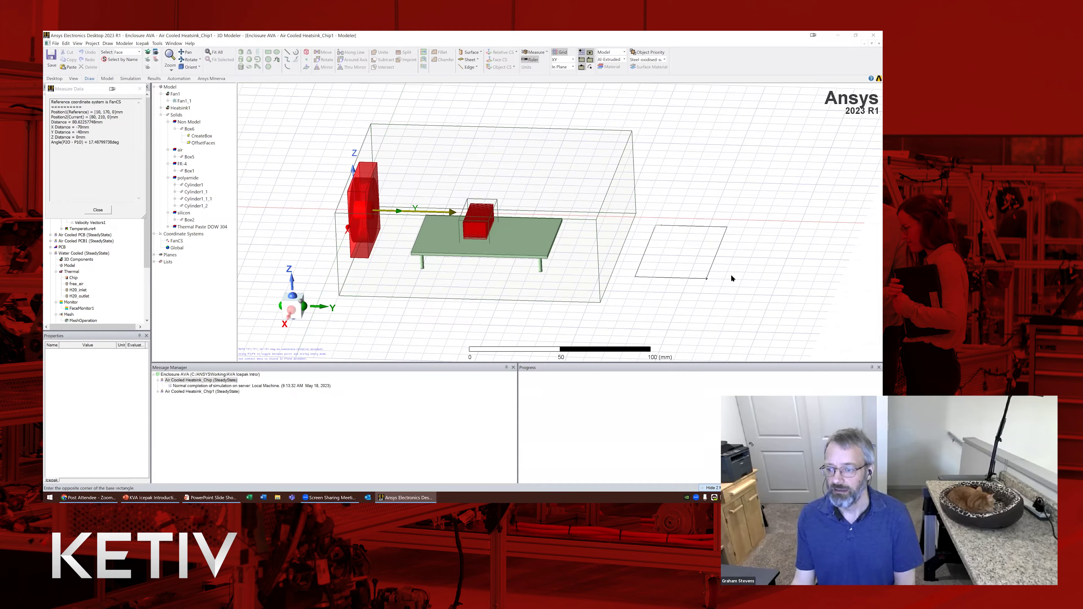
pyautogui.click(742, 279)
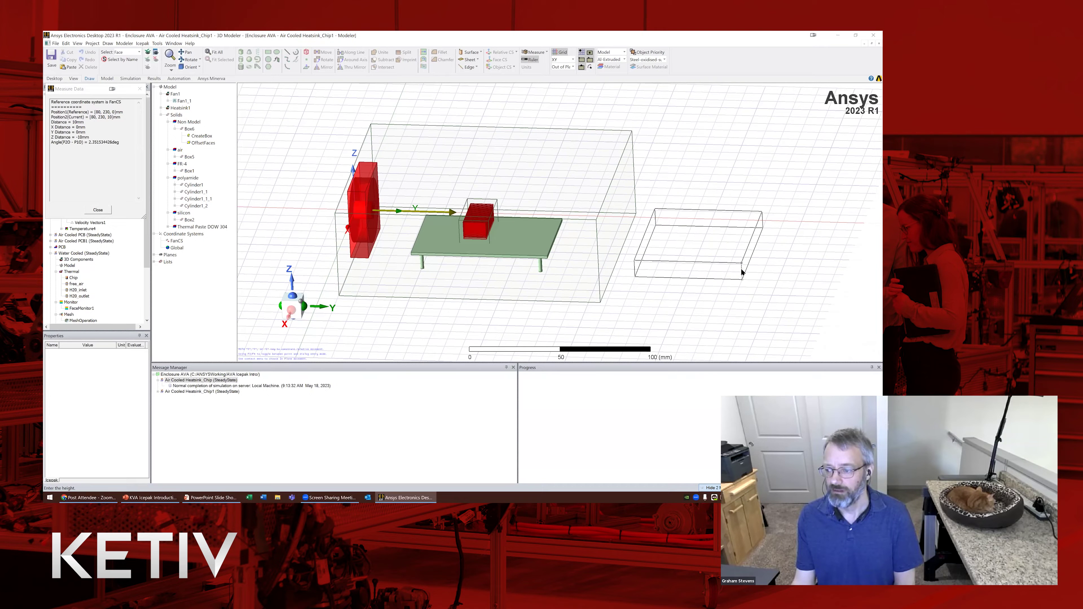
pyautogui.click(742, 274)
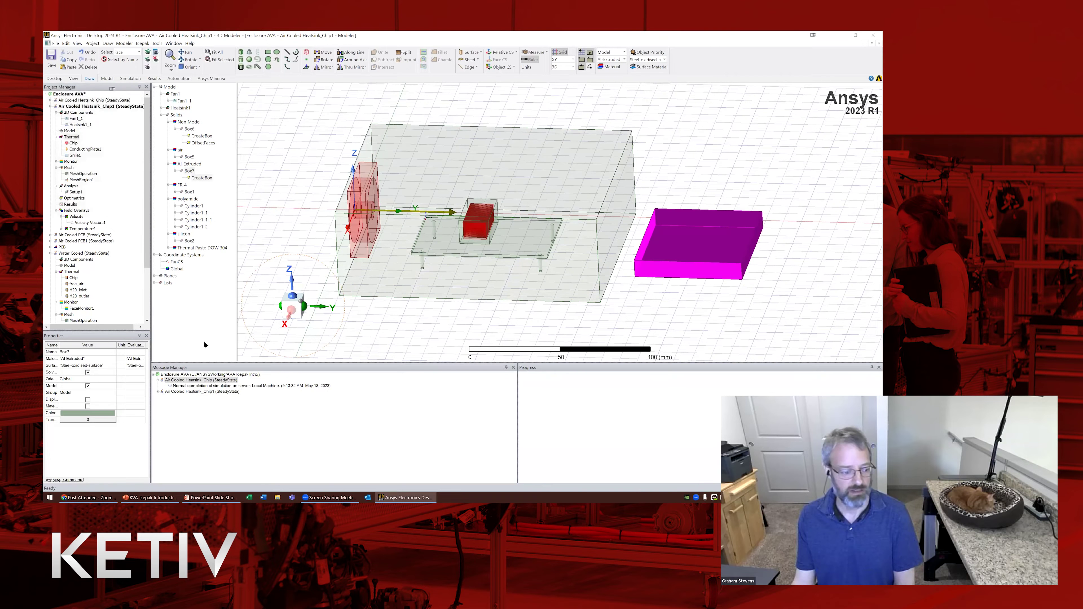
# - Set the new box's XSize to 100 mm in its creation parameters
pyautogui.click(190, 171)
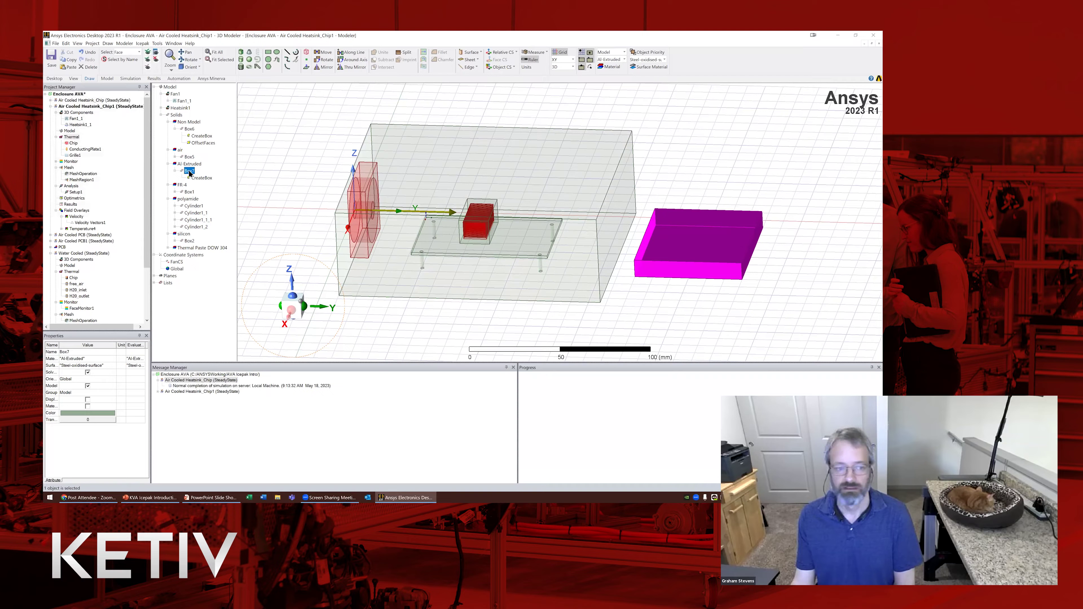
pyautogui.click(201, 178)
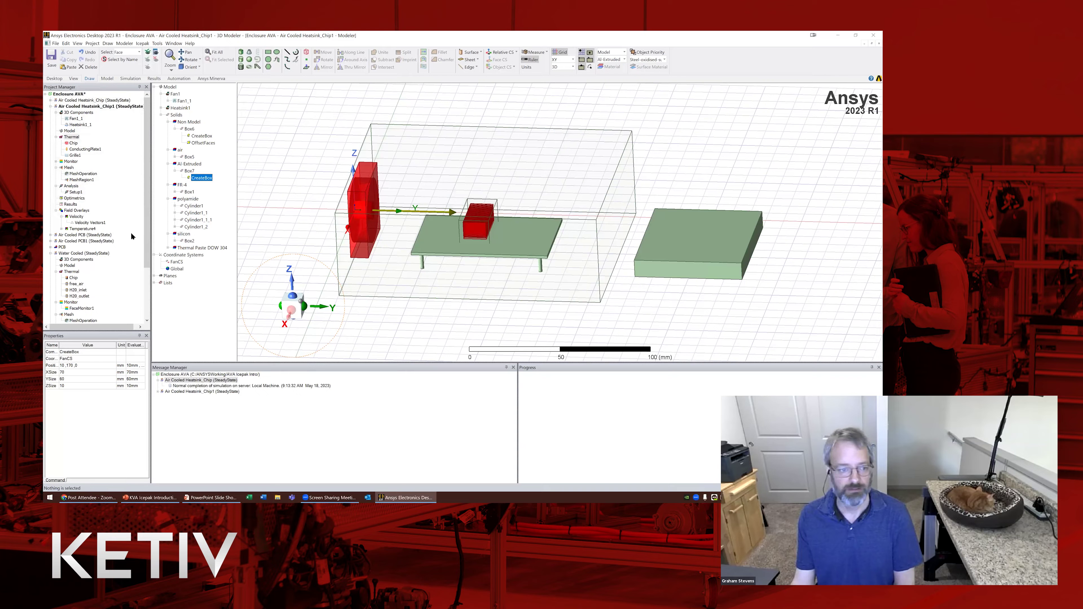
pyautogui.click(77, 366)
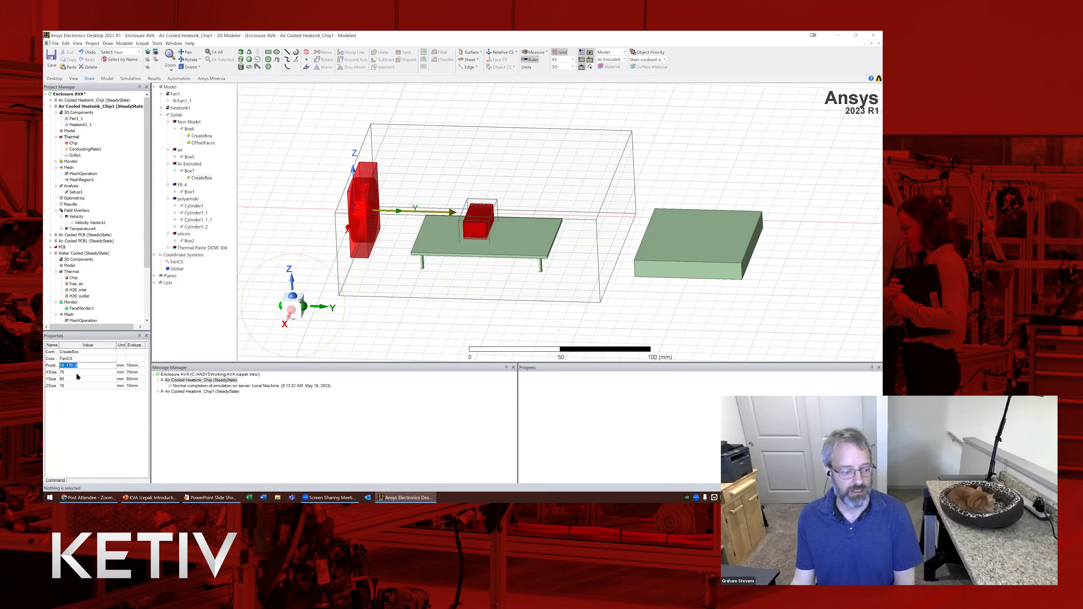
pyautogui.click(71, 372)
pyautogui.write('10')
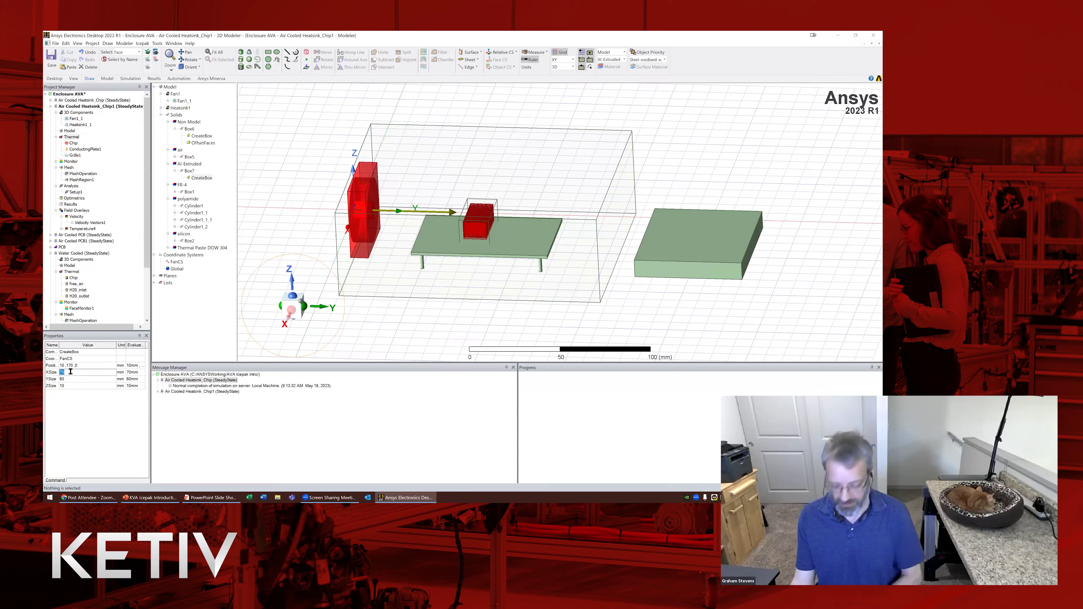
pyautogui.write('0')
pyautogui.press('Tab')
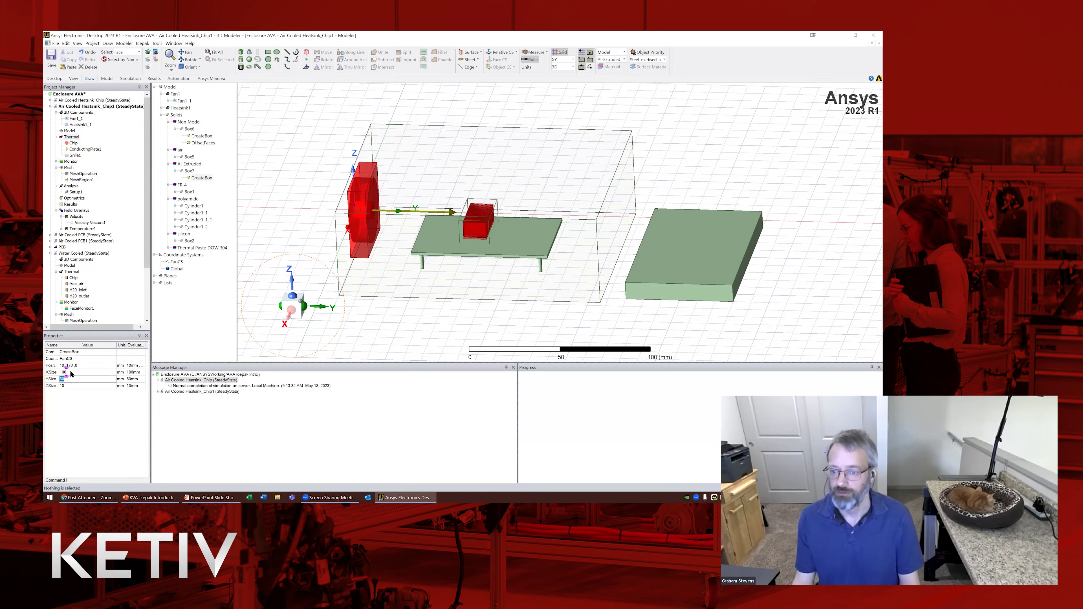
pyautogui.click(73, 386)
pyautogui.moveTo(780, 271); pyautogui.dragTo(322, 114, button='middle')
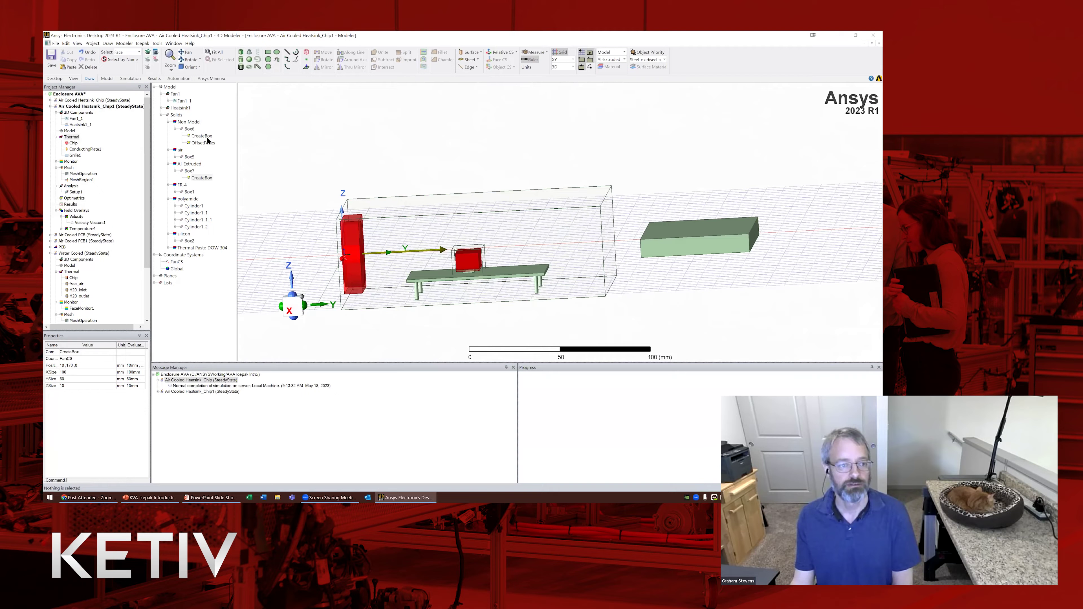
# - Move the new box about 50 mm up along Z and about 10 mm in Y toward the enclosure
pyautogui.rightClick(189, 172)
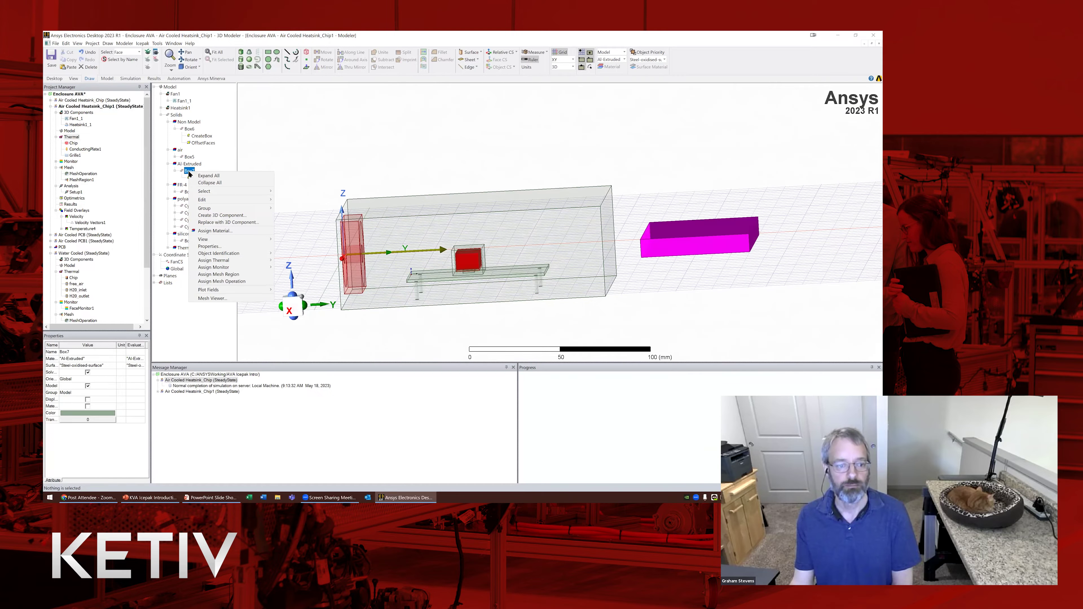
pyautogui.moveTo(204, 202)
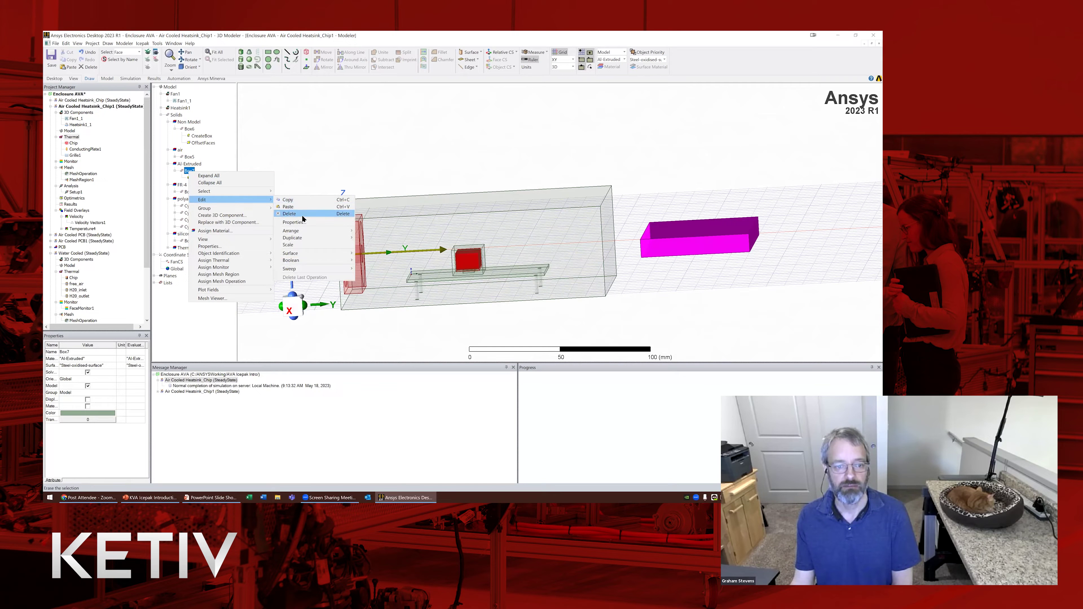
pyautogui.moveTo(315, 231)
pyautogui.click(369, 231)
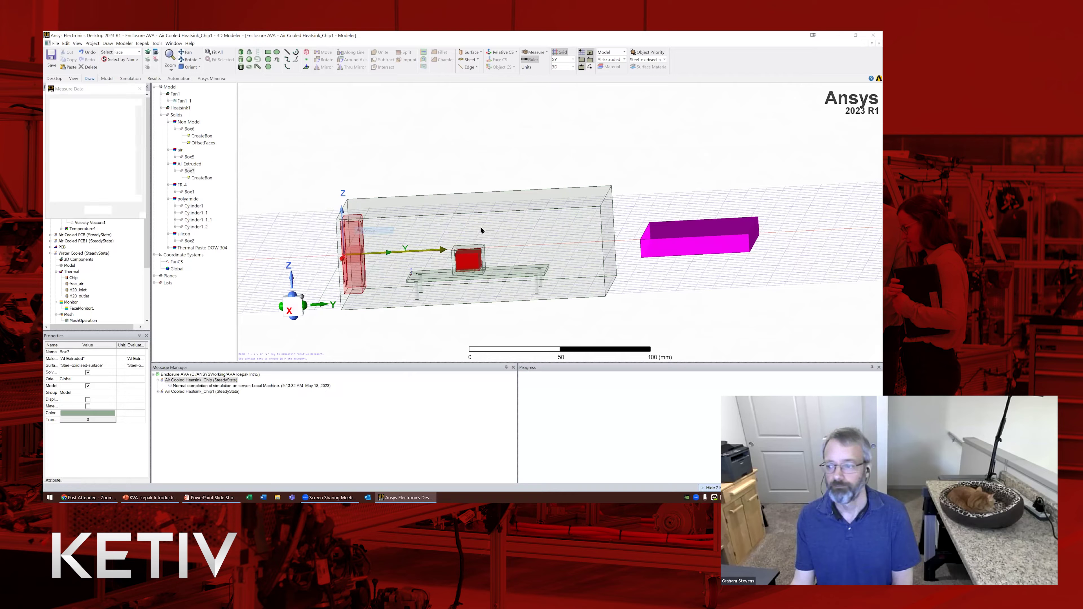
pyautogui.click(648, 259)
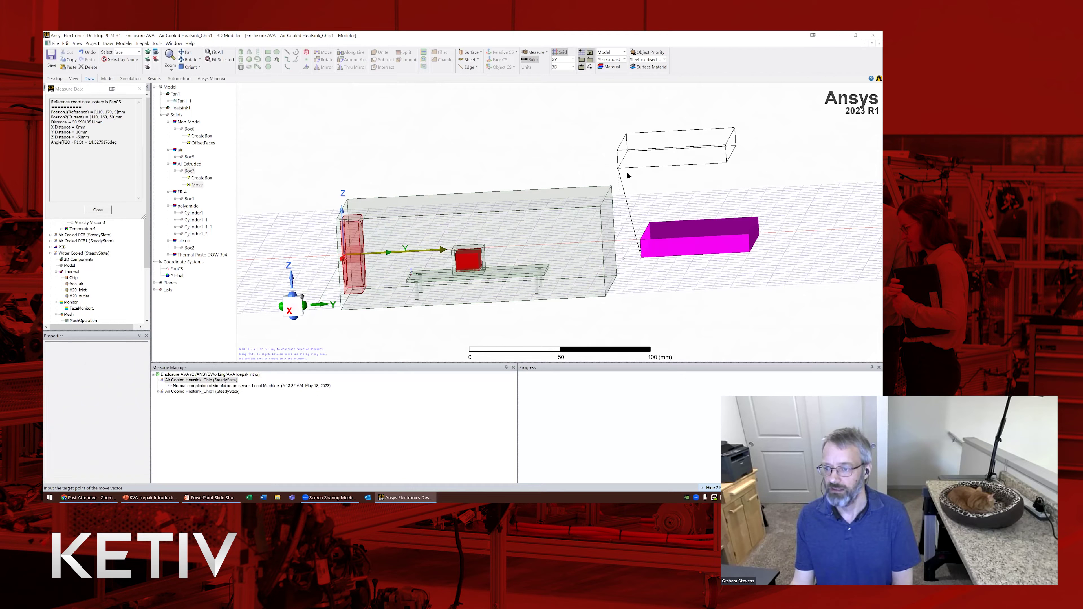
pyautogui.click(621, 166)
pyautogui.moveTo(647, 242)
pyautogui.mouseDown(button='middle')
pyautogui.moveTo(632, 231)
pyautogui.moveTo(651, 234)
pyautogui.mouseUp(button='middle')
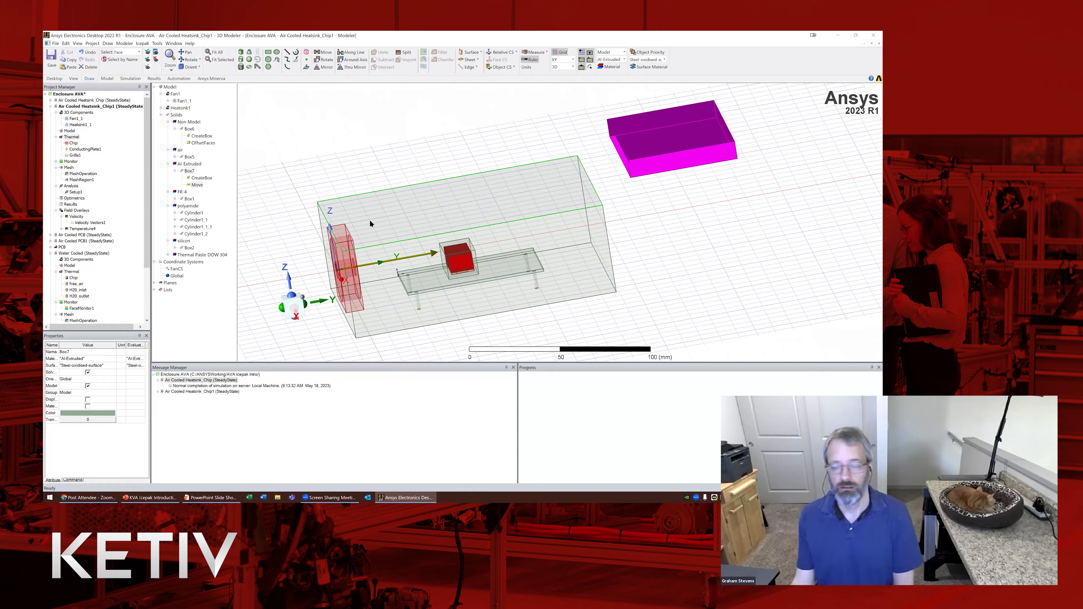
pyautogui.moveTo(657, 184)
pyautogui.mouseDown(button='middle')
pyautogui.moveTo(675, 243)
pyautogui.moveTo(673, 232)
pyautogui.mouseUp(button='middle')
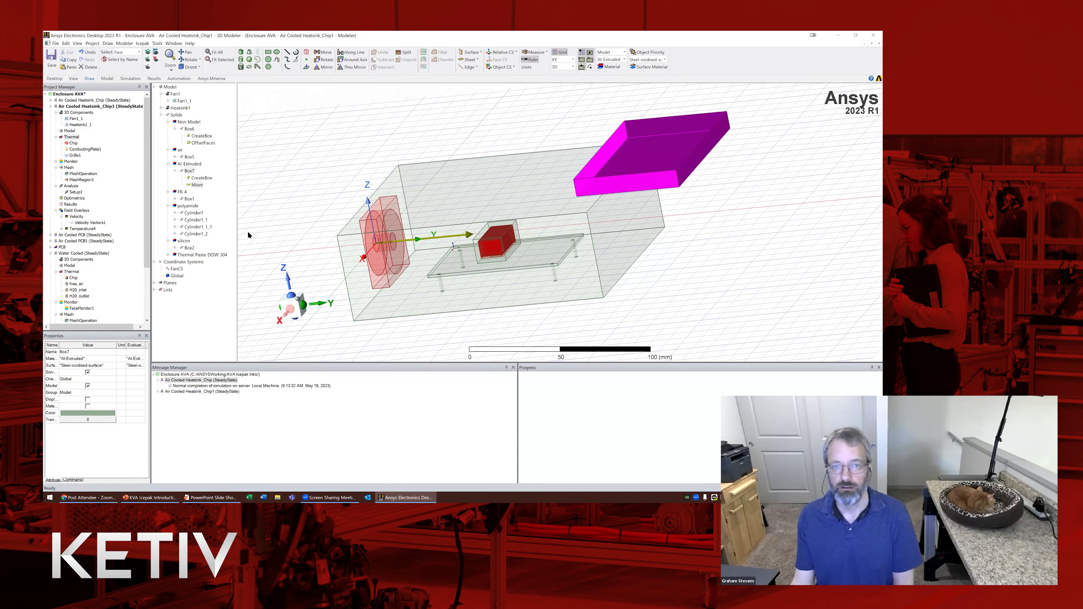
# - Create an offset relative coordinate system from Global with its origin beyond the enclosure end opposite the fan
pyautogui.click(175, 276)
pyautogui.click(502, 52)
pyautogui.click(500, 60)
pyautogui.click(716, 251)
pyautogui.moveTo(686, 273)
pyautogui.mouseDown(button='middle')
pyautogui.moveTo(722, 283)
pyautogui.moveTo(628, 274)
pyautogui.mouseUp(button='middle')
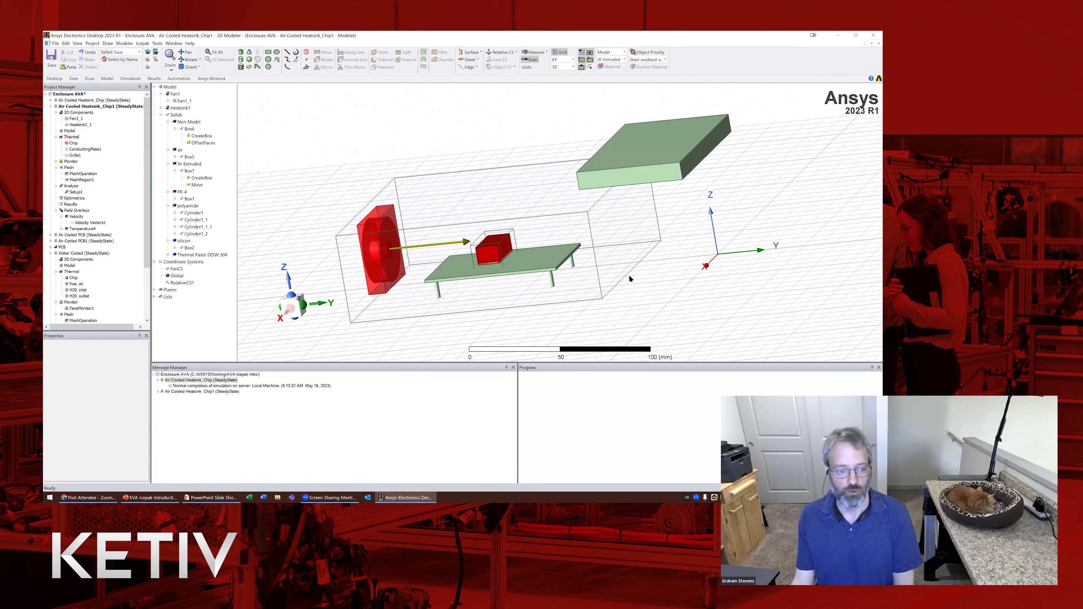
# - Change the coordinate system of the new box's creation command to RelativeCS1
pyautogui.click(177, 283)
pyautogui.click(201, 178)
pyautogui.click(85, 358)
pyautogui.click(80, 378)
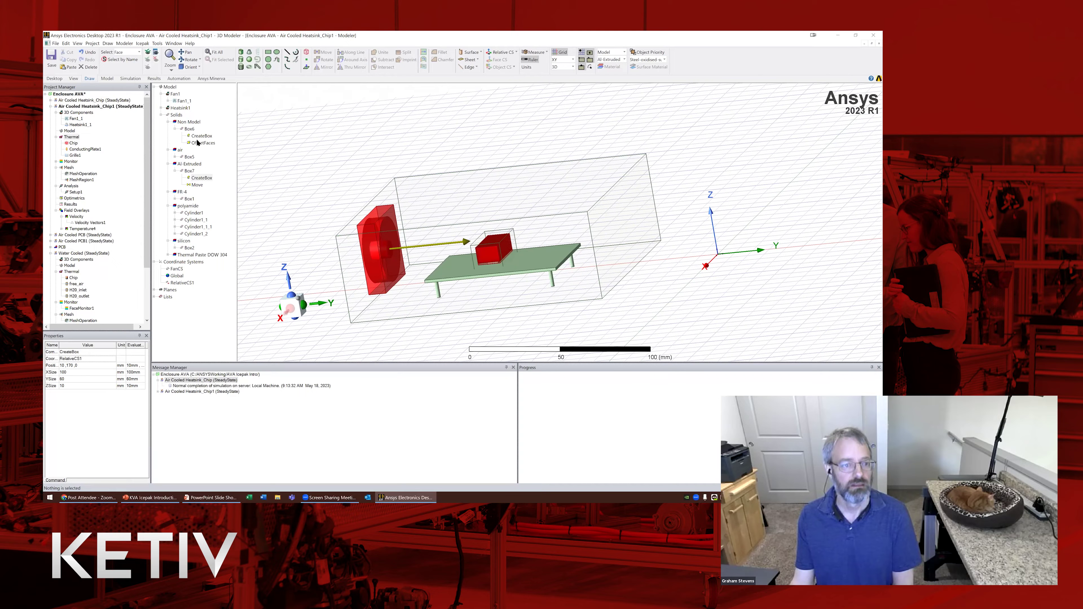
# - Set the new box's position to 0,0,0 in its creation parameters so it sits at the RelativeCS1 origin
pyautogui.scroll(-5, 426, 265)
pyautogui.moveTo(511, 277); pyautogui.dragTo(588, 273, button='middle')
pyautogui.click(194, 179)
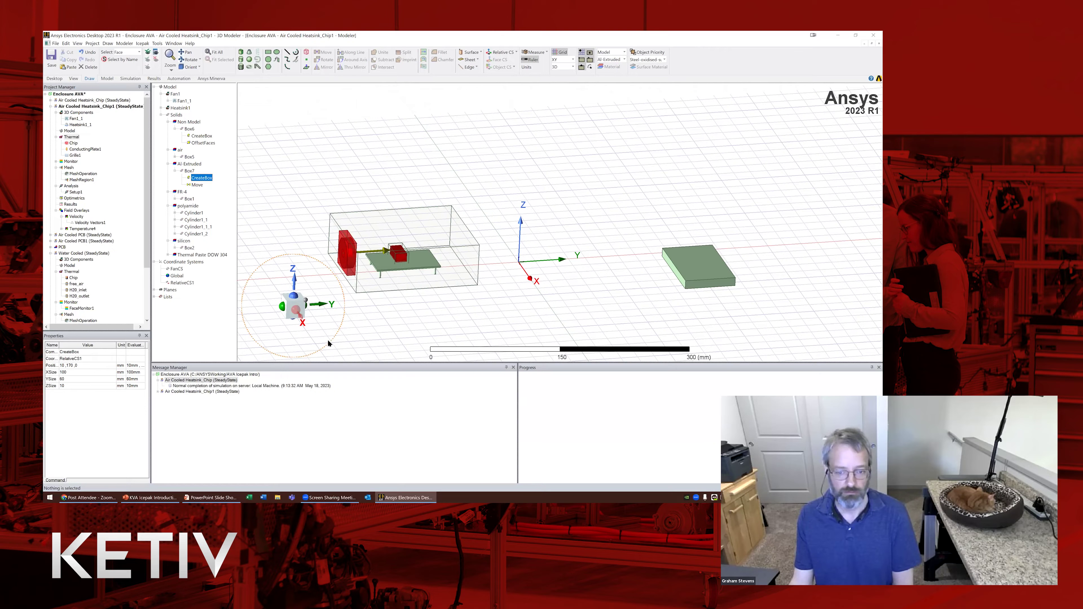
pyautogui.click(81, 366)
pyautogui.write('0,0,0')
pyautogui.press('Return')
pyautogui.moveTo(473, 273); pyautogui.dragTo(432, 280, button='middle')
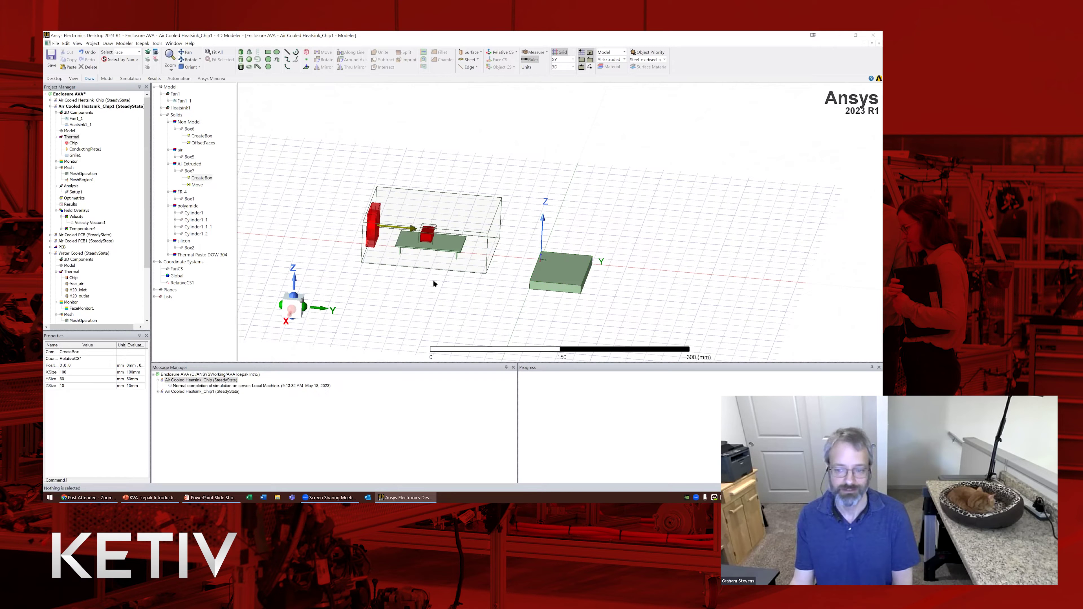
pyautogui.moveTo(516, 256)
pyautogui.mouseDown(button='middle')
pyautogui.moveTo(561, 220)
pyautogui.moveTo(515, 265)
pyautogui.mouseUp(button='middle')
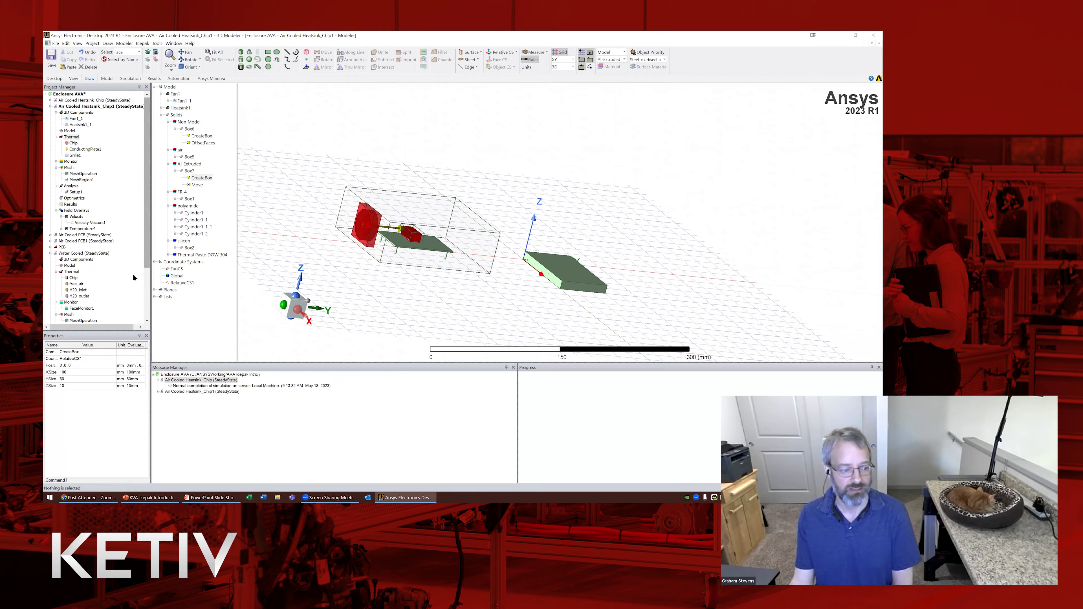
# - Set the origin of RelativeCS1 to 20,150,10 mm so the box moves with the coordinate system
pyautogui.click(182, 284)
pyautogui.click(79, 378)
pyautogui.write('20,150')
pyautogui.press('Return')
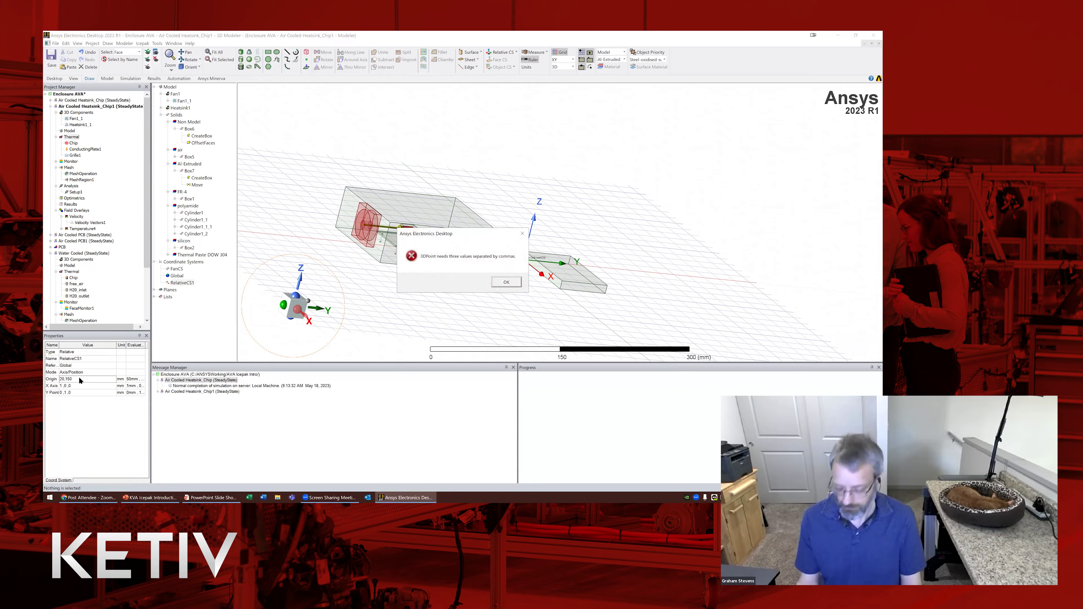
pyautogui.click(506, 282)
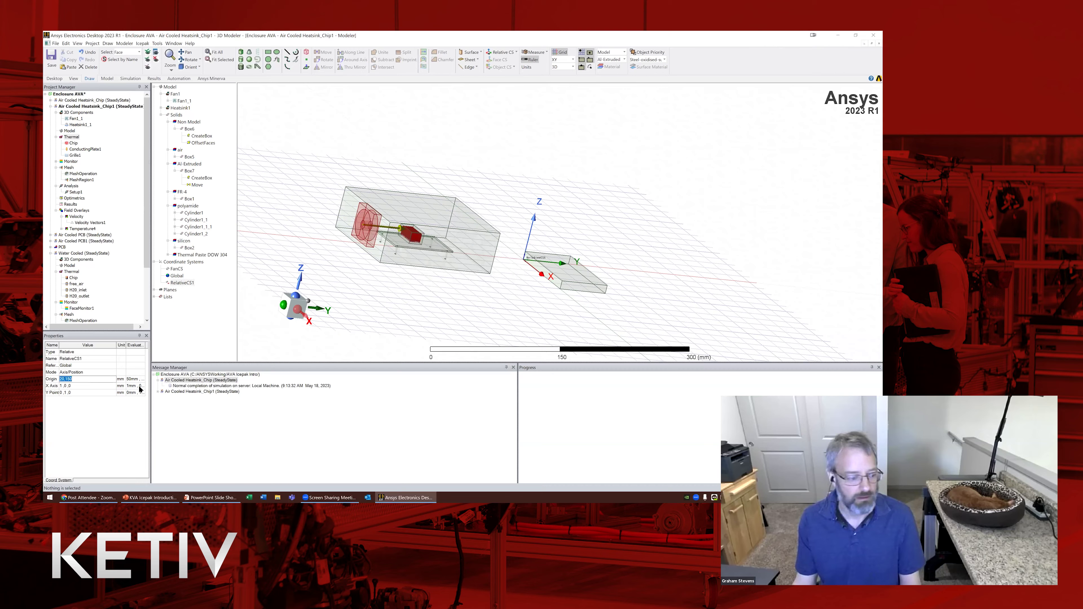
pyautogui.click(91, 379)
pyautogui.write(',10')
pyautogui.press('Return')
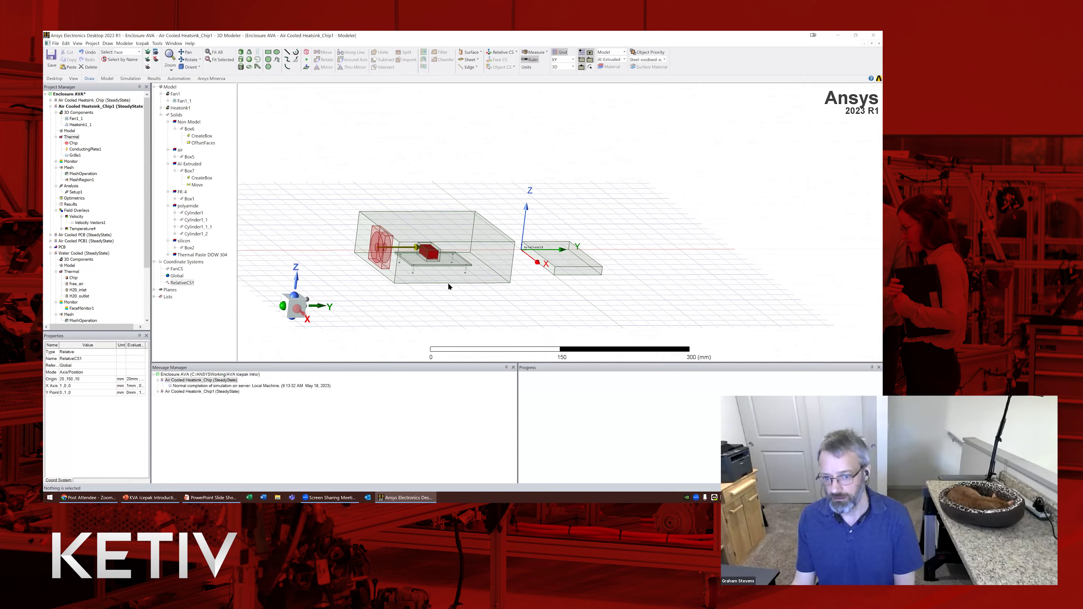
pyautogui.moveTo(428, 270)
pyautogui.mouseDown(button='middle')
pyautogui.moveTo(413, 299)
pyautogui.moveTo(408, 277)
pyautogui.mouseUp(button='middle')
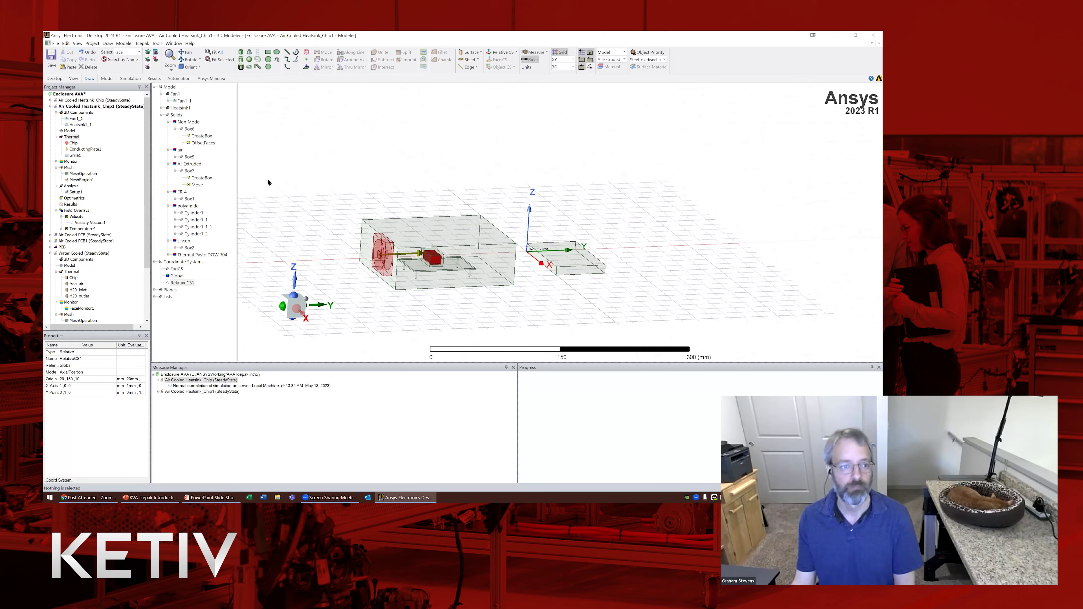
pyautogui.click(273, 184)
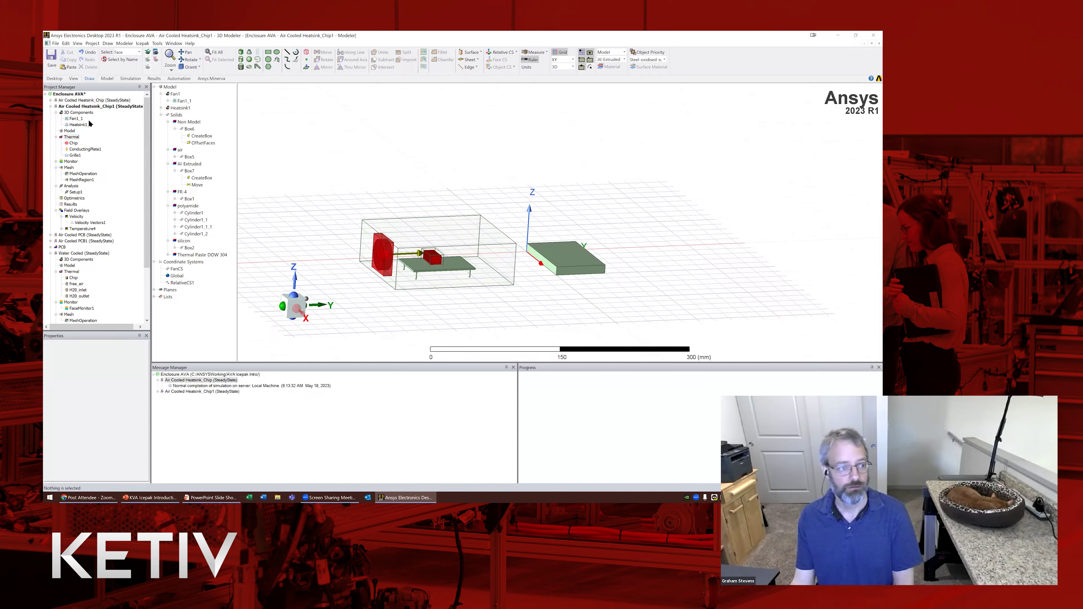
# - Open the definition of the fan component Fan1_1 and review its model type and cross-section choices on the geometry page
pyautogui.rightClick(78, 113)
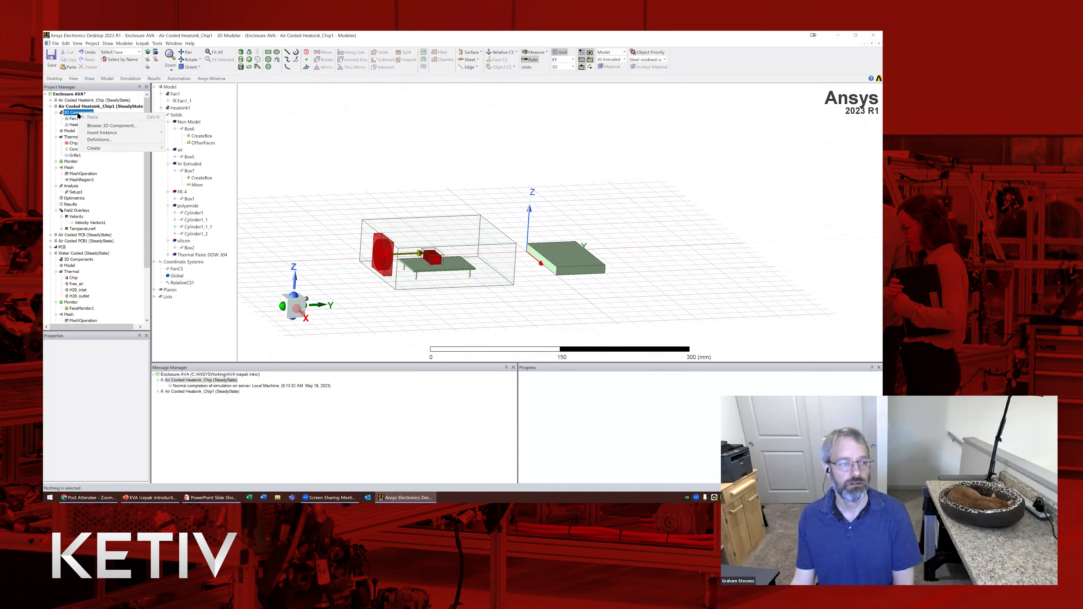
pyautogui.click(184, 100)
pyautogui.rightClick(184, 101)
pyautogui.click(299, 191)
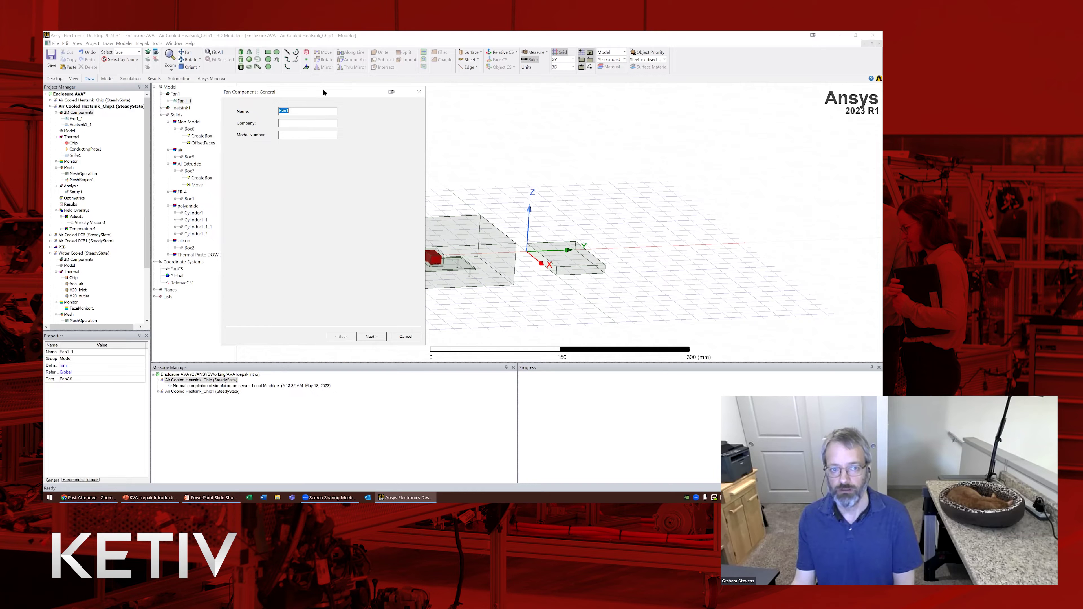
pyautogui.moveTo(323, 92); pyautogui.dragTo(352, 100)
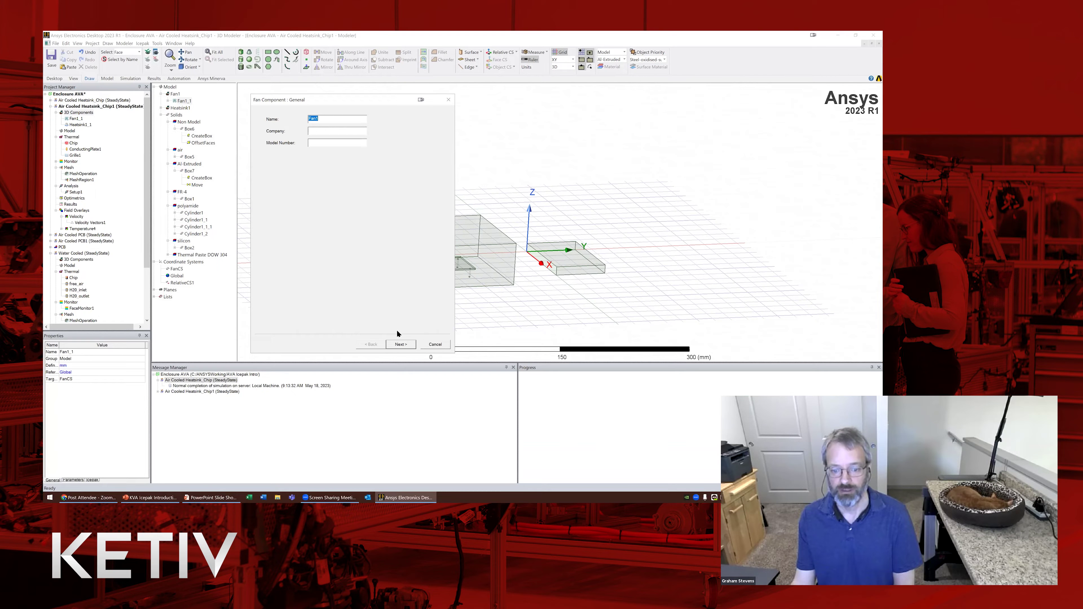
pyautogui.click(400, 345)
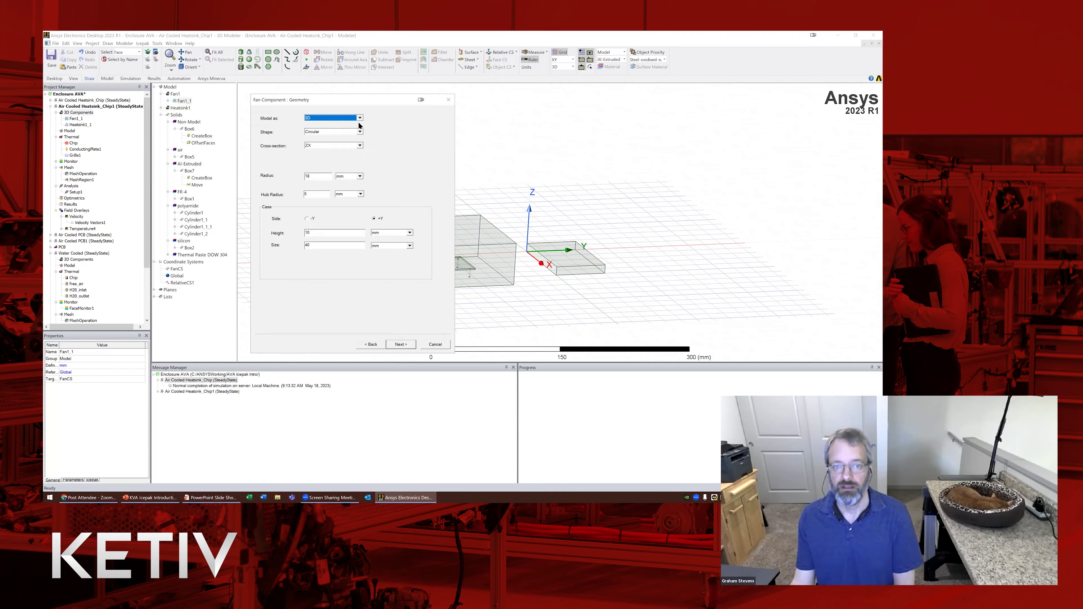
pyautogui.click(360, 119)
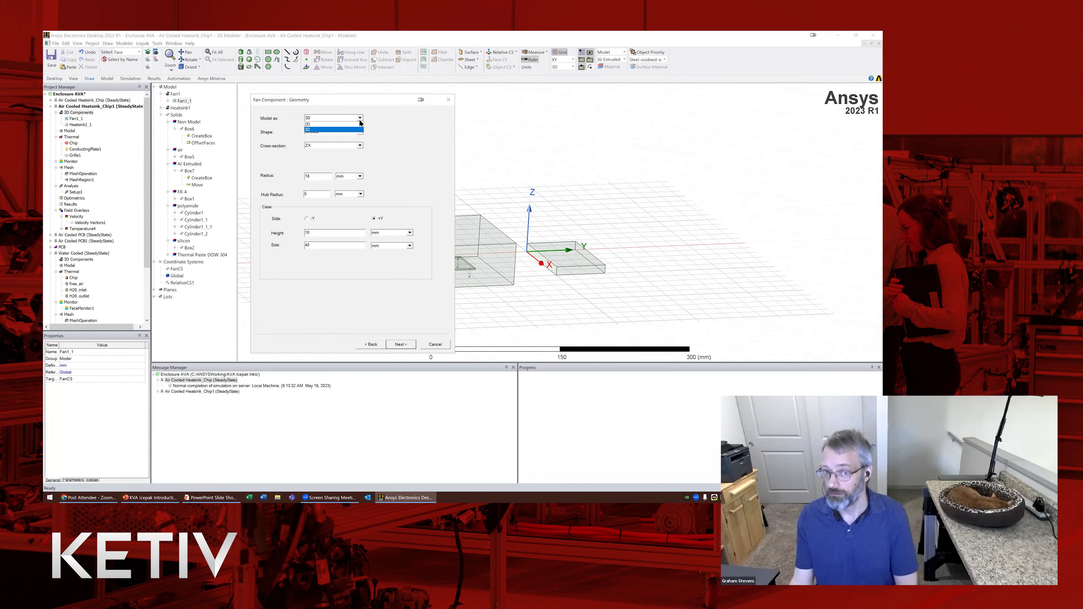
pyautogui.click(358, 130)
pyautogui.moveTo(350, 100); pyautogui.dragTo(298, 101)
pyautogui.click(308, 147)
pyautogui.click(306, 164)
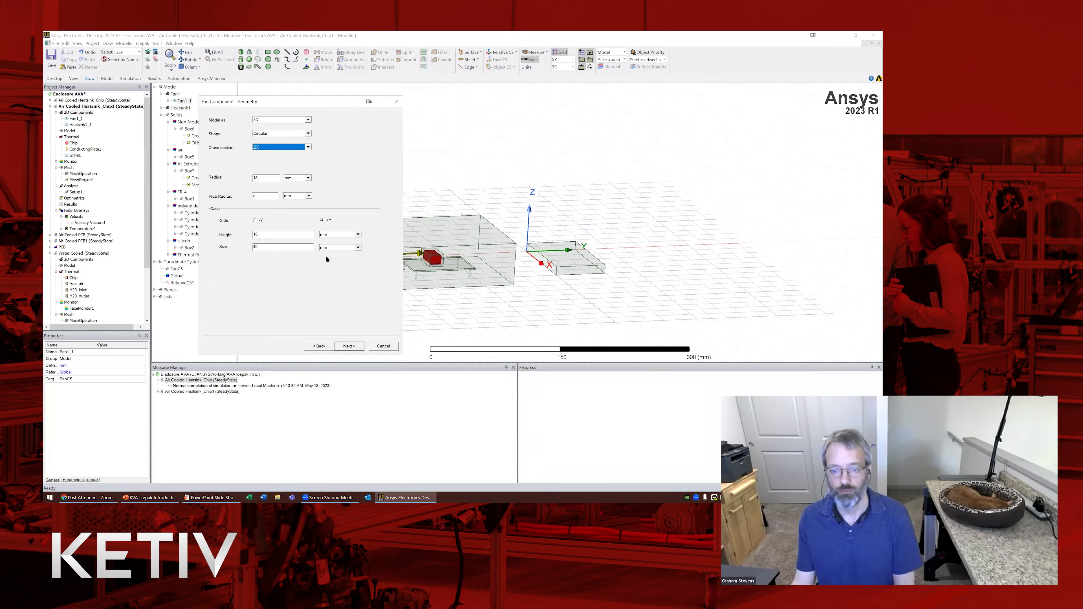
# - Preview the fan case on the -Y side, restore +Y, and review the flow, swirl and material properties without saving
pyautogui.moveTo(294, 98); pyautogui.dragTo(234, 95)
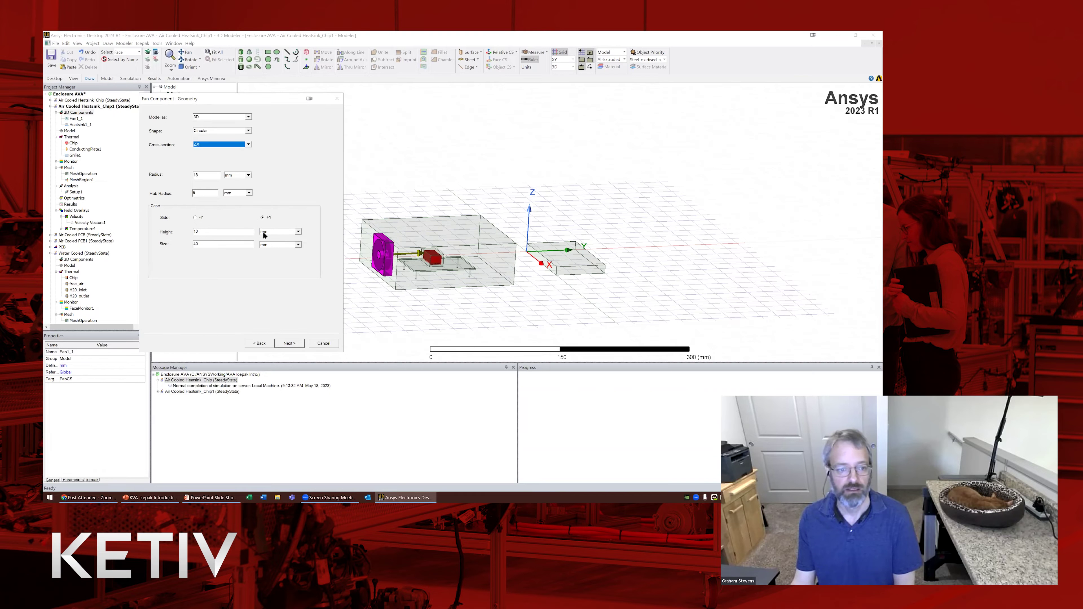
pyautogui.click(195, 218)
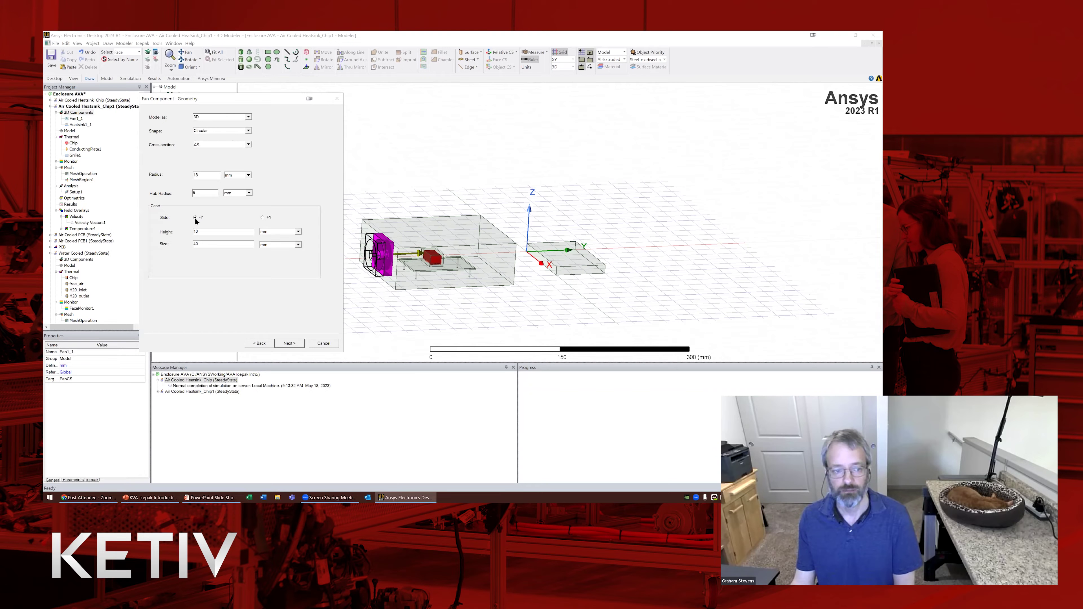
pyautogui.click(263, 217)
pyautogui.click(290, 343)
pyautogui.moveTo(239, 98); pyautogui.dragTo(244, 92)
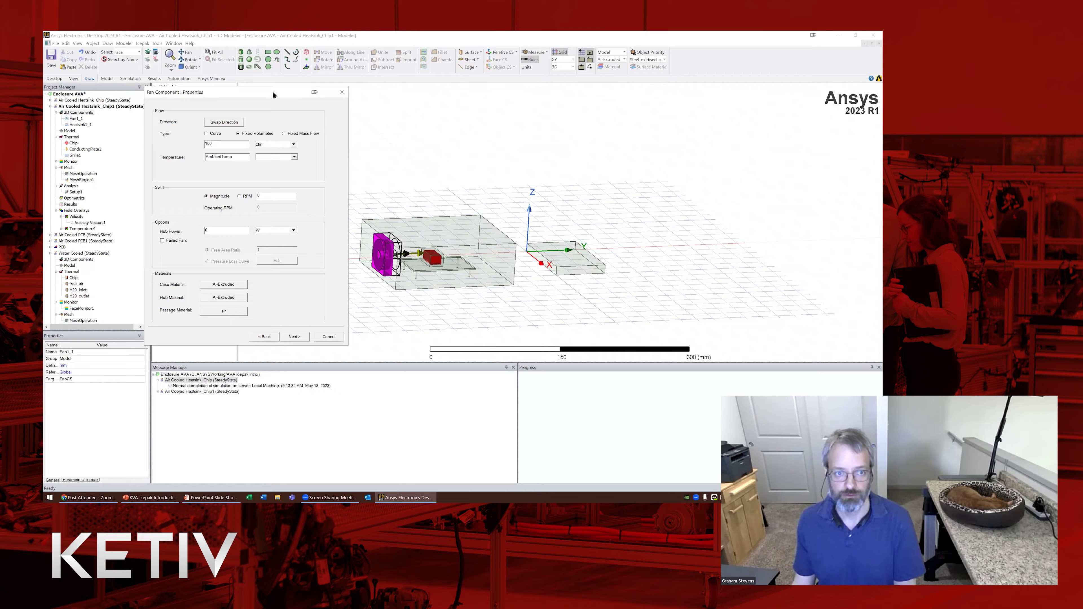
pyautogui.click(328, 336)
# - Review the geometry parameters of the Heatsink1 component, including base dimensions and fin settings, and close it without changes
pyautogui.doubleClick(181, 108)
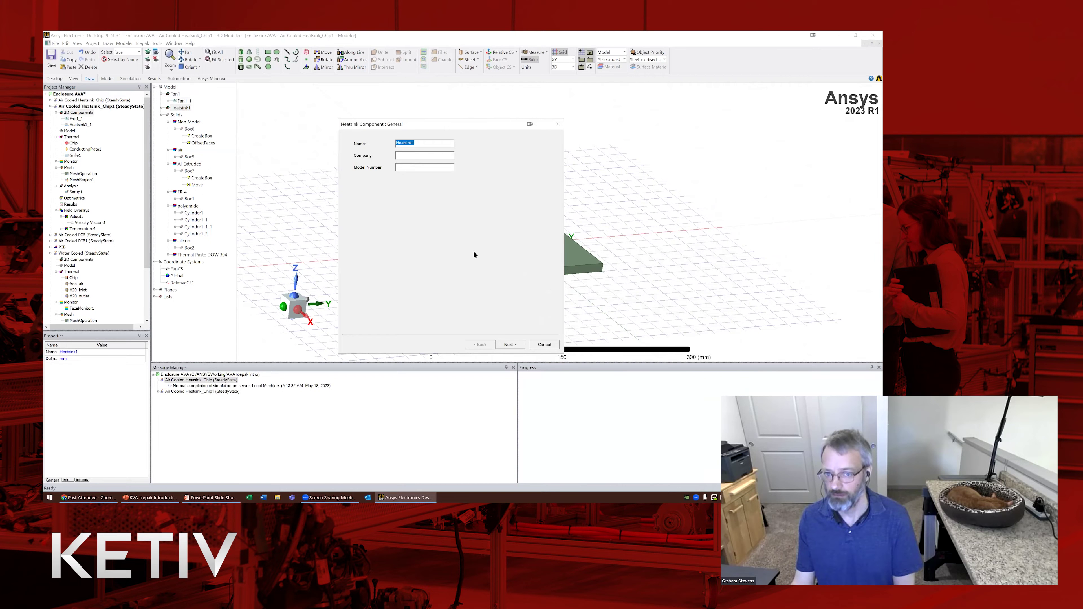
pyautogui.click(510, 345)
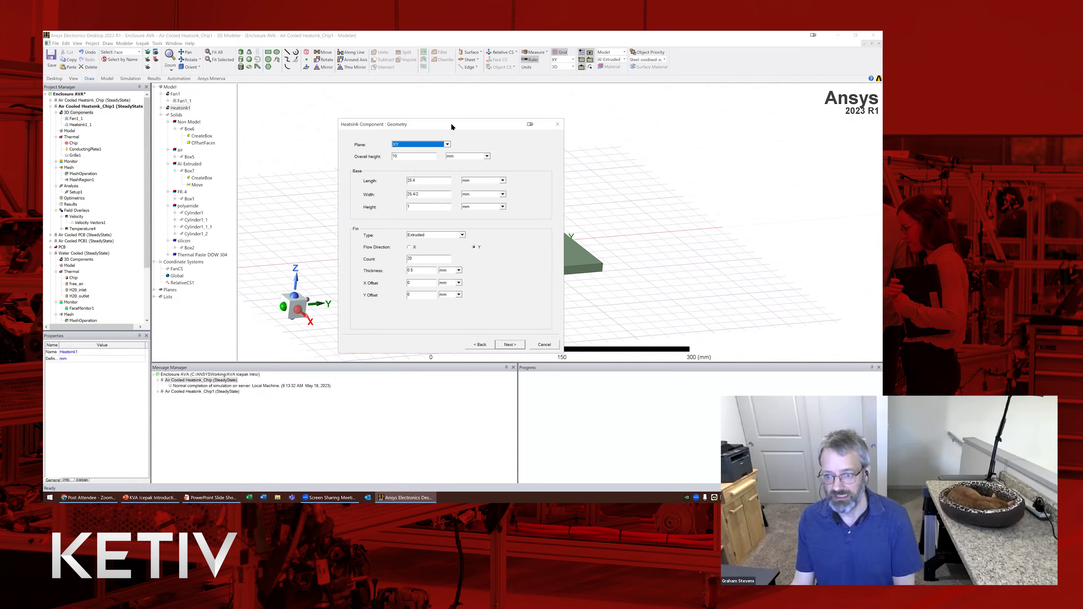
pyautogui.moveTo(451, 123); pyautogui.dragTo(332, 118)
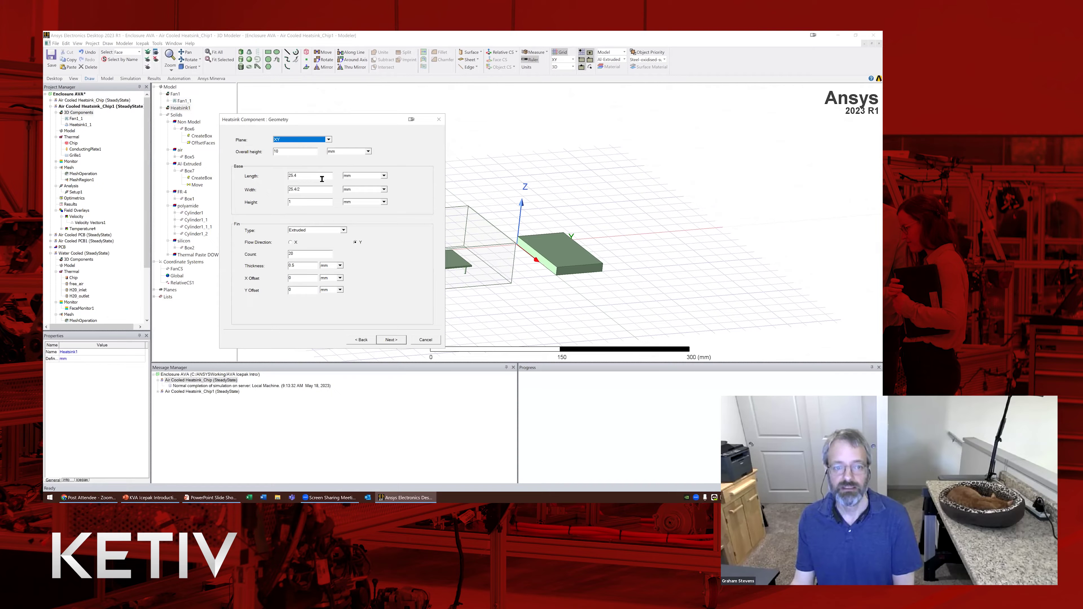
pyautogui.click(426, 340)
# - Select the silicon block Box2 and examine its location between the heatsink and the board
pyautogui.click(190, 220)
pyautogui.scroll(5, 477, 262)
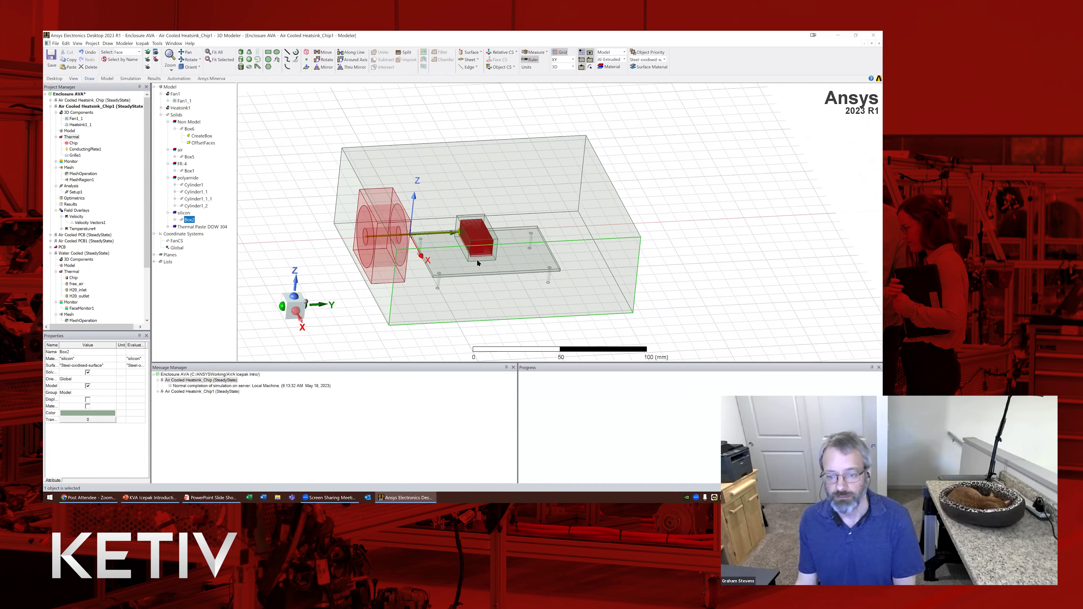
pyautogui.moveTo(476, 255); pyautogui.dragTo(556, 217, button='middle')
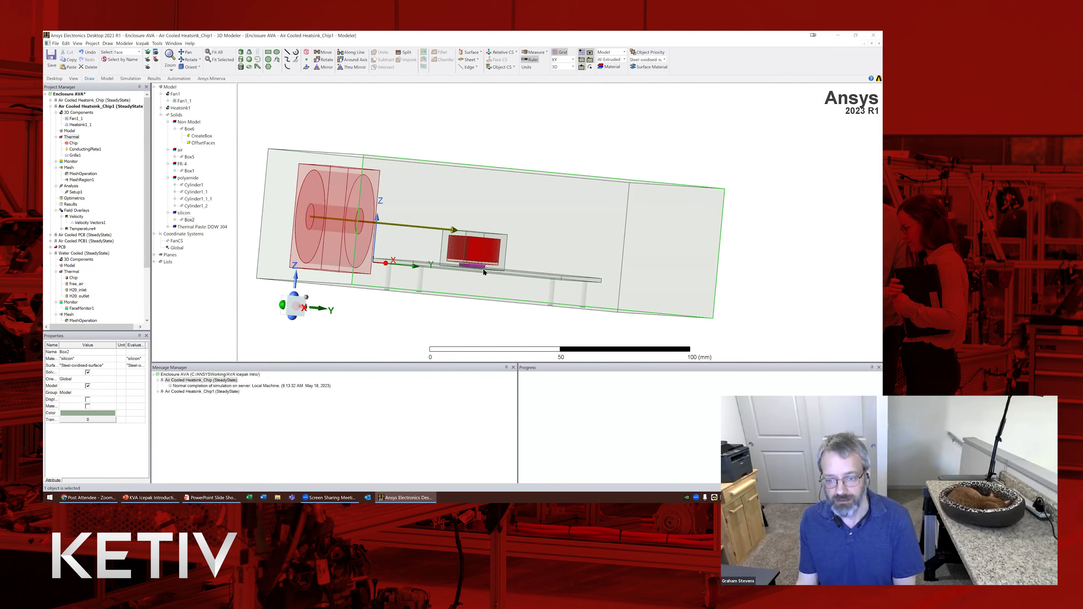
pyautogui.scroll(2, 483, 271)
pyautogui.scroll(2, 483, 272)
pyautogui.keyDown('alt'); pyautogui.moveTo(475, 271); pyautogui.dragTo(558, 220); pyautogui.keyUp('alt')
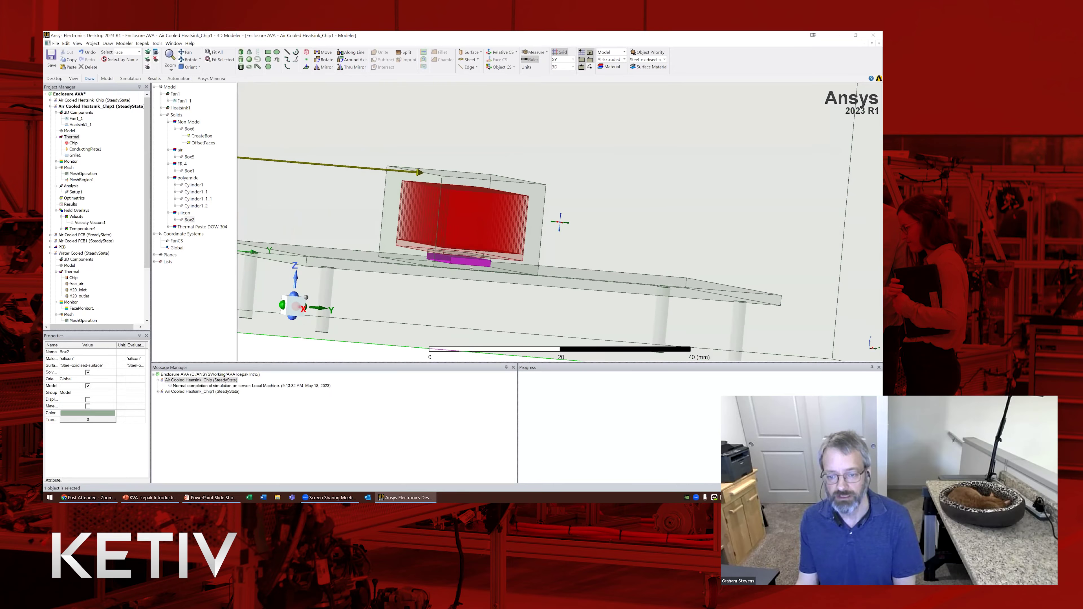
# - Review the Chip thermal assignment and its power setting against the silicon block Box2
pyautogui.click(73, 143)
pyautogui.rightClick(73, 144)
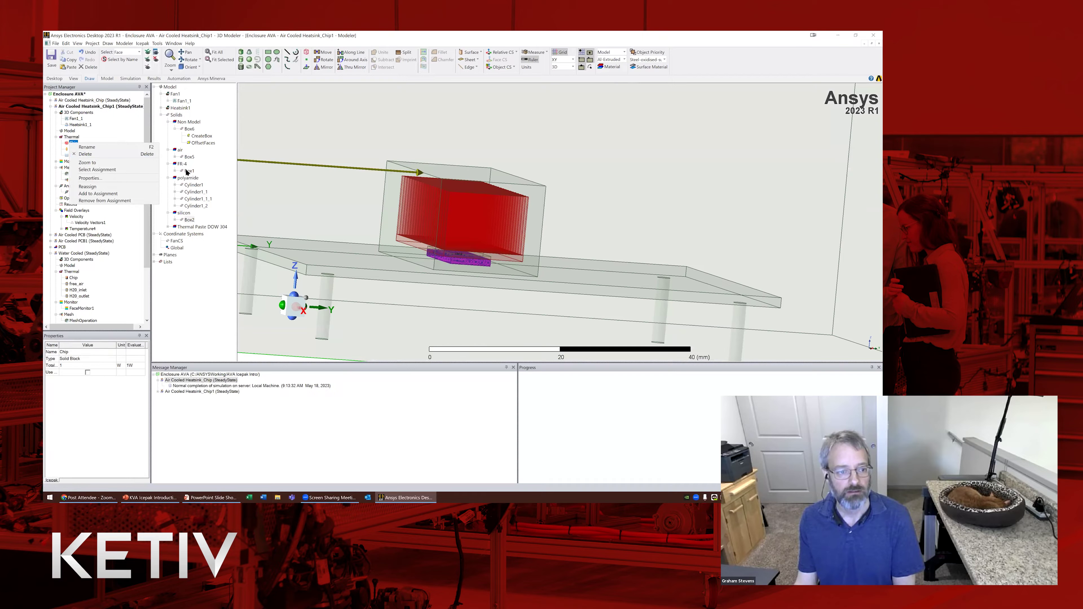
pyautogui.click(188, 171)
pyautogui.click(189, 219)
pyautogui.click(73, 143)
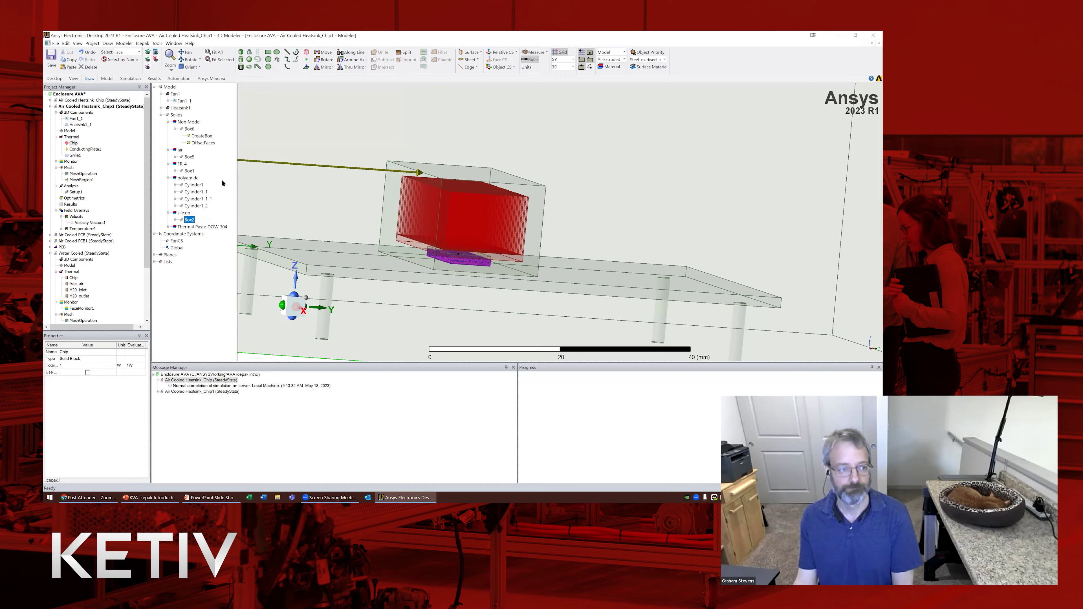
# - Show the faces assigned to ConductingPlate1 and select the side, top and end faces of the enclosure for comparison
pyautogui.click(94, 150)
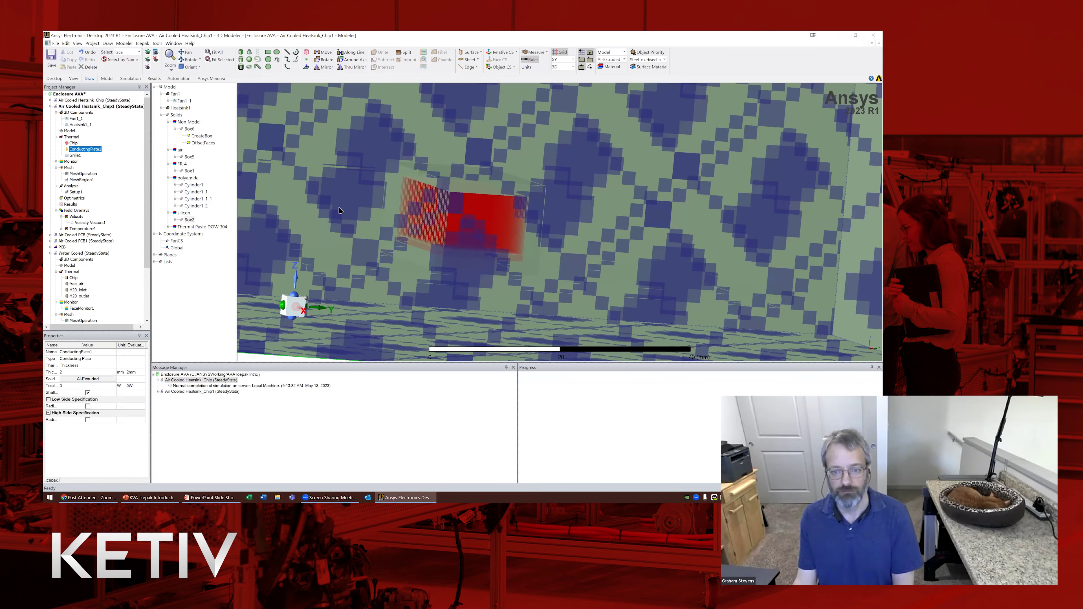
pyautogui.scroll(-6, 342, 210)
pyautogui.click(372, 267)
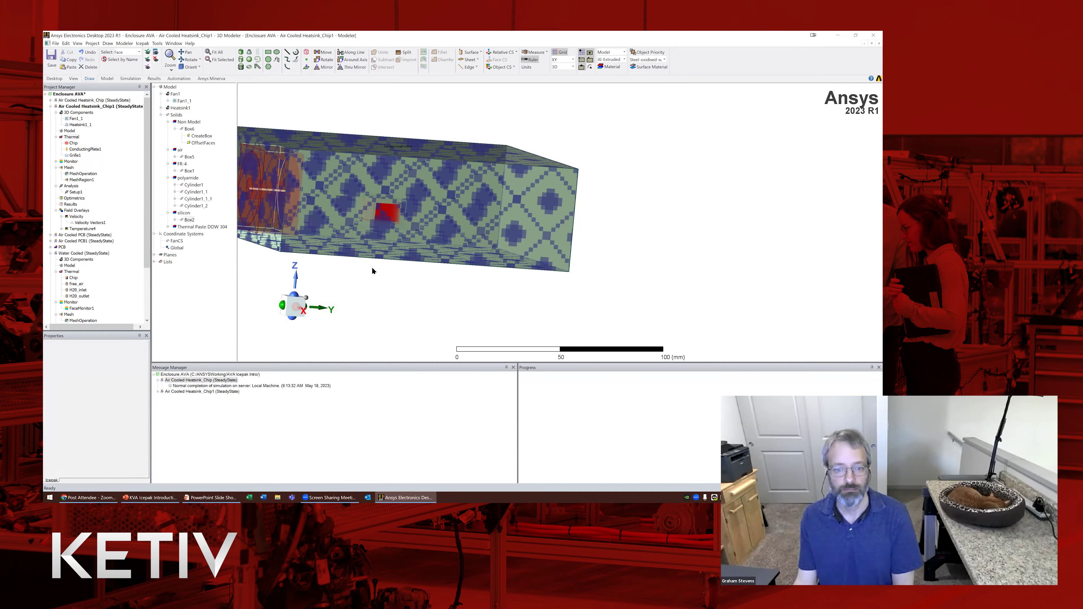
pyautogui.moveTo(375, 304); pyautogui.dragTo(592, 216, button='middle')
pyautogui.click(347, 231)
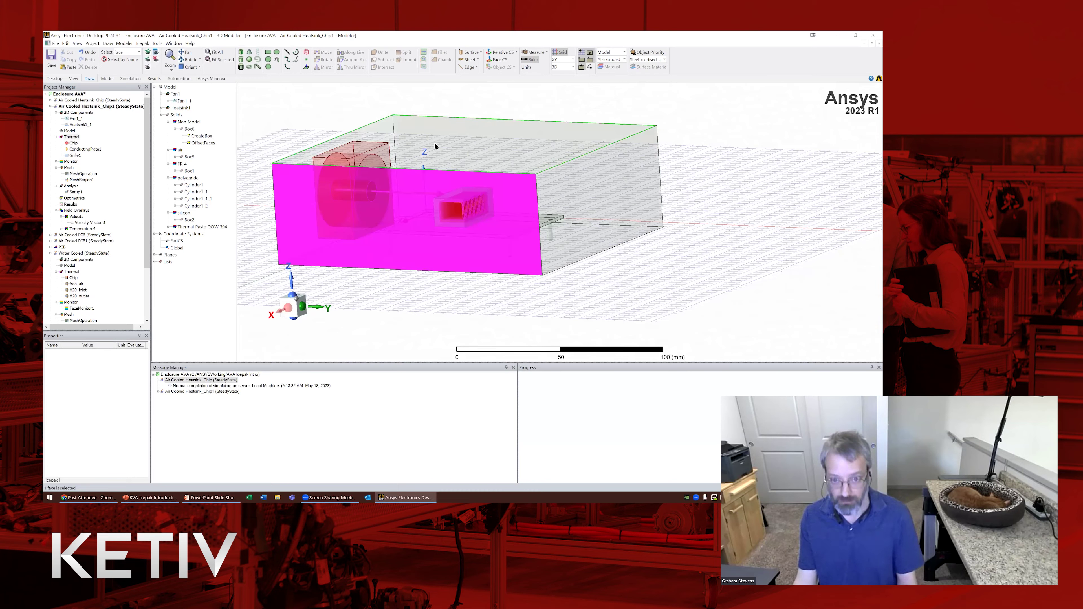
pyautogui.keyDown('ctrl'); pyautogui.click(434, 141); pyautogui.keyUp('ctrl')
pyautogui.keyDown('ctrl'); pyautogui.click(558, 212); pyautogui.keyUp('ctrl')
pyautogui.moveTo(511, 236); pyautogui.dragTo(518, 264, button='middle')
# - Review the thickness, power, solid material and shell conduction settings of ConductingPlate1, leaving them as they are
pyautogui.doubleClick(85, 149)
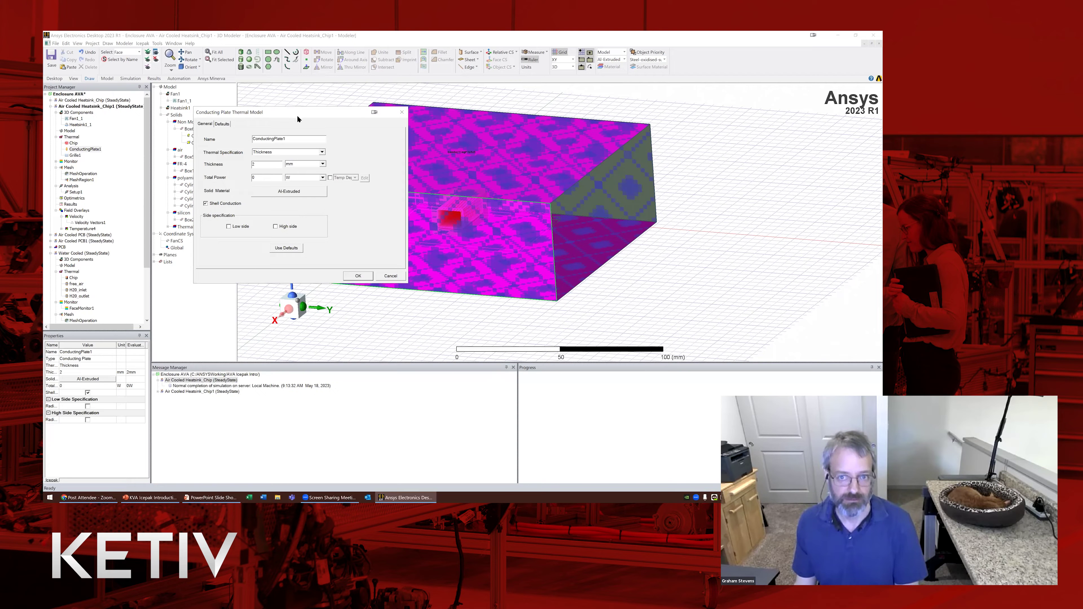
pyautogui.moveTo(298, 114); pyautogui.dragTo(290, 127)
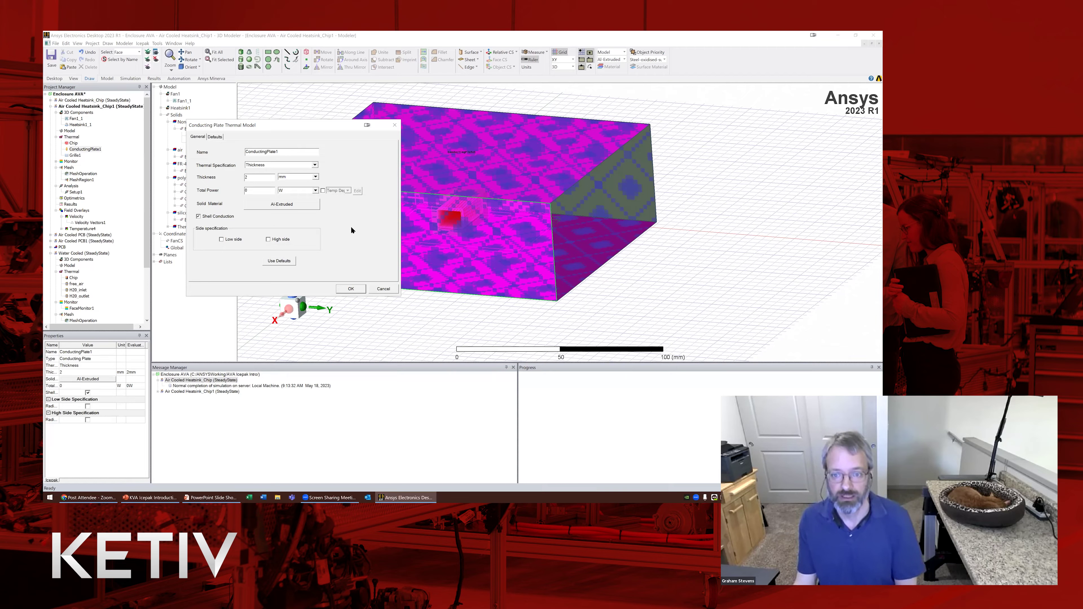
pyautogui.moveTo(295, 125); pyautogui.dragTo(287, 127)
pyautogui.click(374, 290)
pyautogui.scroll(-1, 384, 324)
# - Open the Grille1 thermal model to review its settings, close it and clear the selection
pyautogui.doubleClick(75, 155)
pyautogui.click(540, 292)
pyautogui.click(542, 354)
pyautogui.click(449, 308)
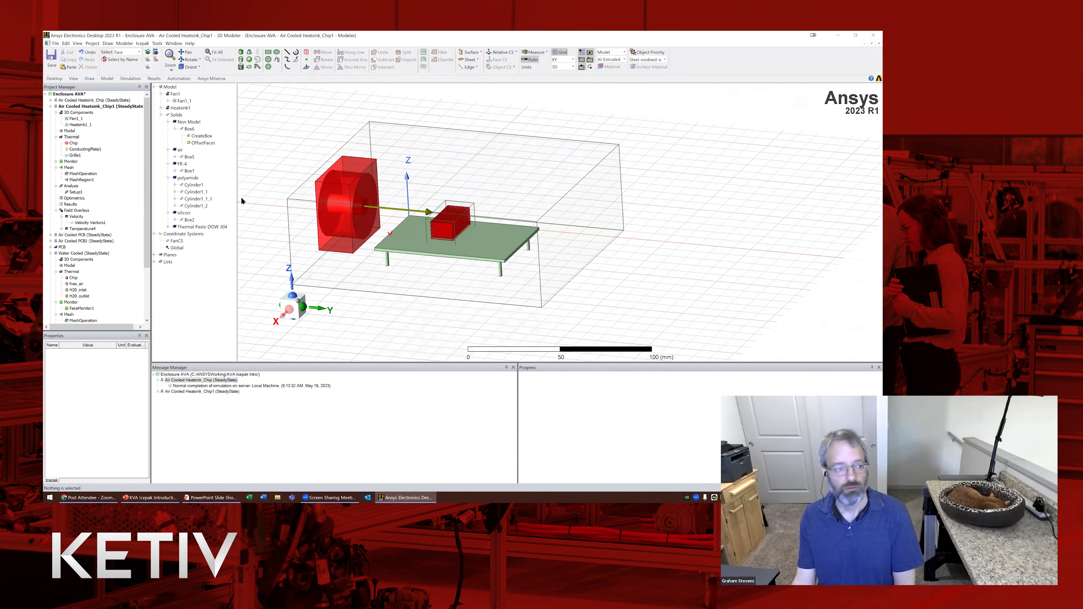
pyautogui.moveTo(539, 231)
pyautogui.mouseDown(button='middle')
pyautogui.moveTo(559, 221)
pyautogui.moveTo(539, 232)
pyautogui.mouseUp(button='middle')
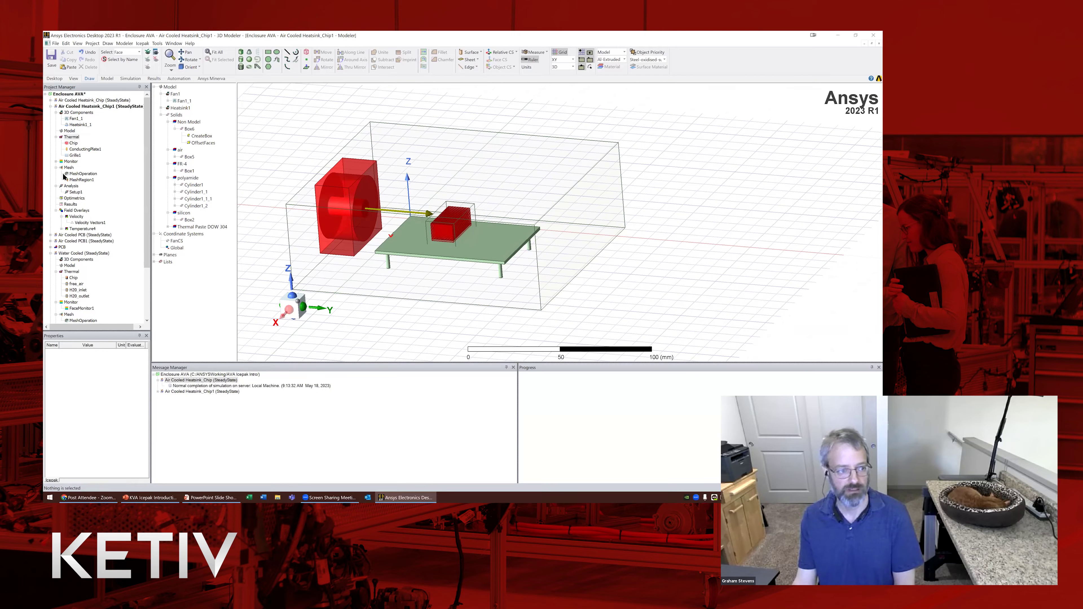
# - Inspect the chip region and list the face monitors, then check which quantities FaceMonitor1 tracks
pyautogui.click(56, 161)
pyautogui.moveTo(427, 256); pyautogui.dragTo(420, 214, button='middle')
pyautogui.scroll(-8, 386, 277)
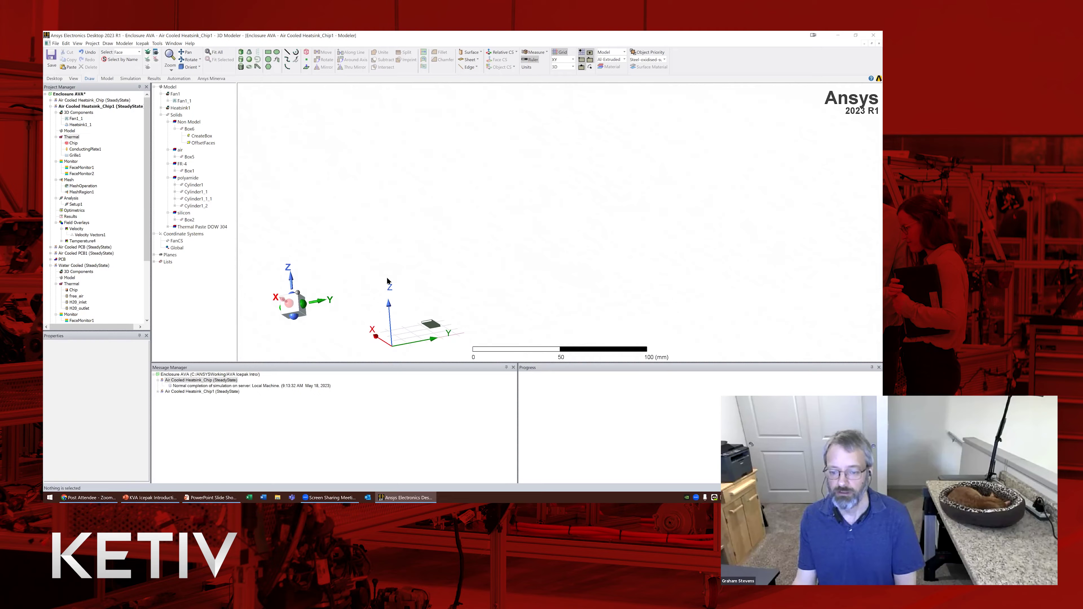
pyautogui.moveTo(439, 280); pyautogui.dragTo(438, 288, button='middle')
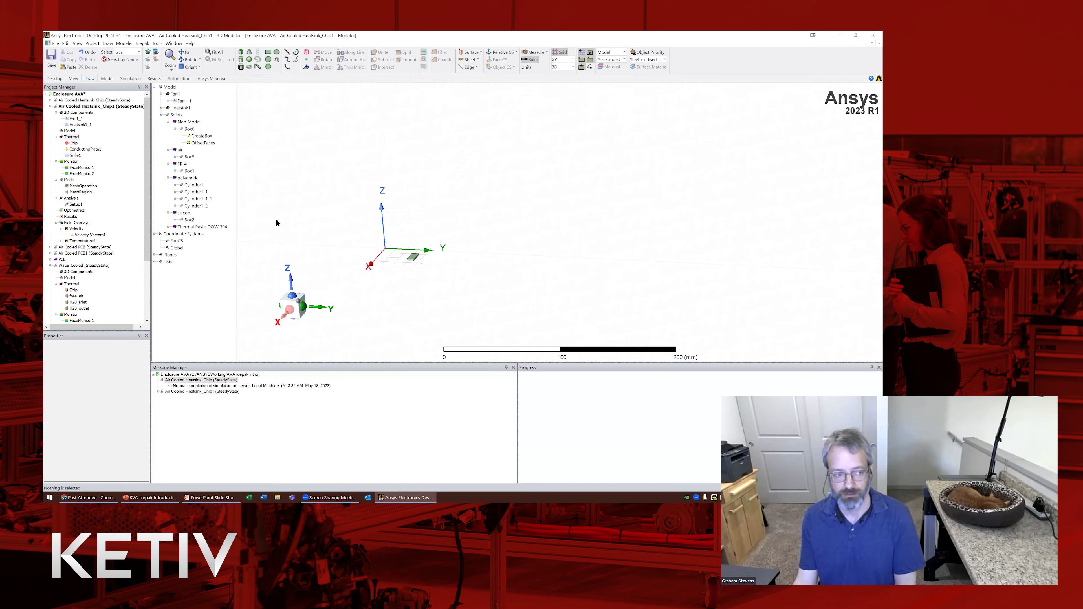
pyautogui.rightClick(76, 168)
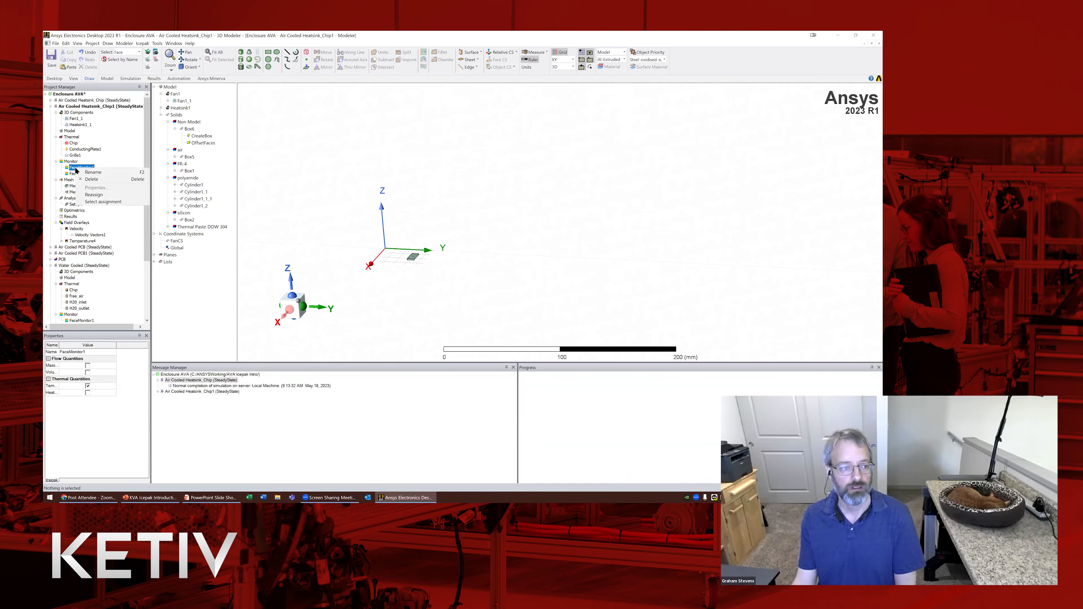
pyautogui.click(182, 296)
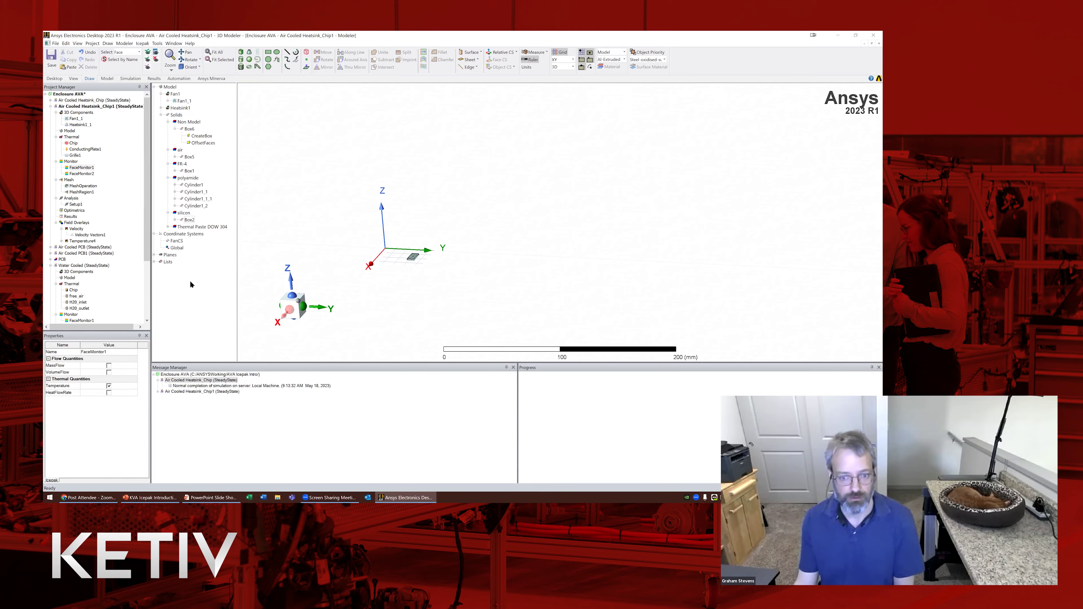
pyautogui.moveTo(151, 273); pyautogui.dragTo(150, 273)
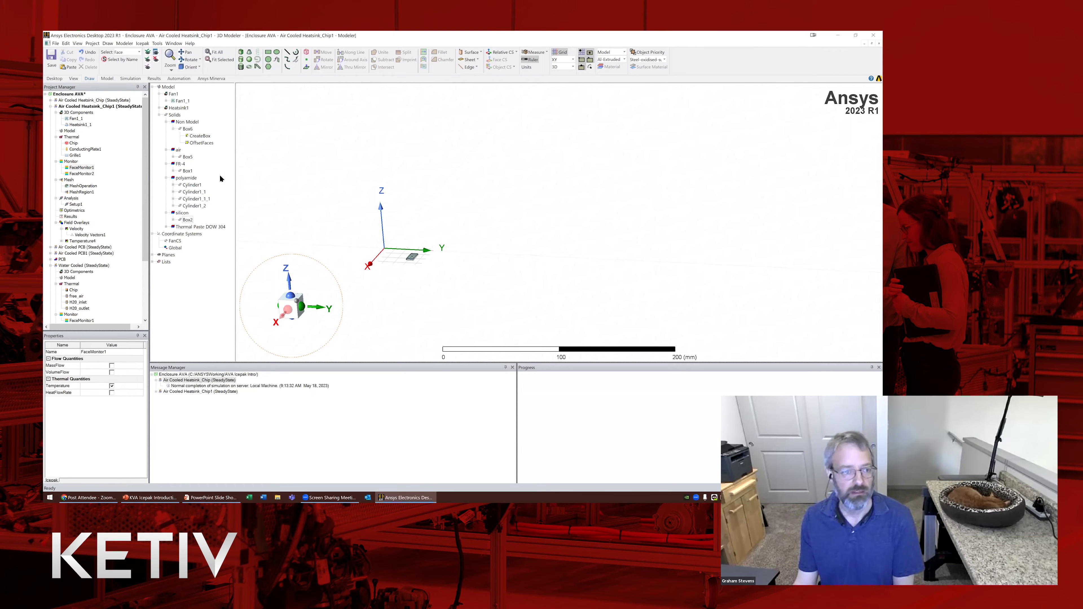
# - Make all objects of the model visible in the active view
pyautogui.rightClick(168, 88)
pyautogui.moveTo(187, 141)
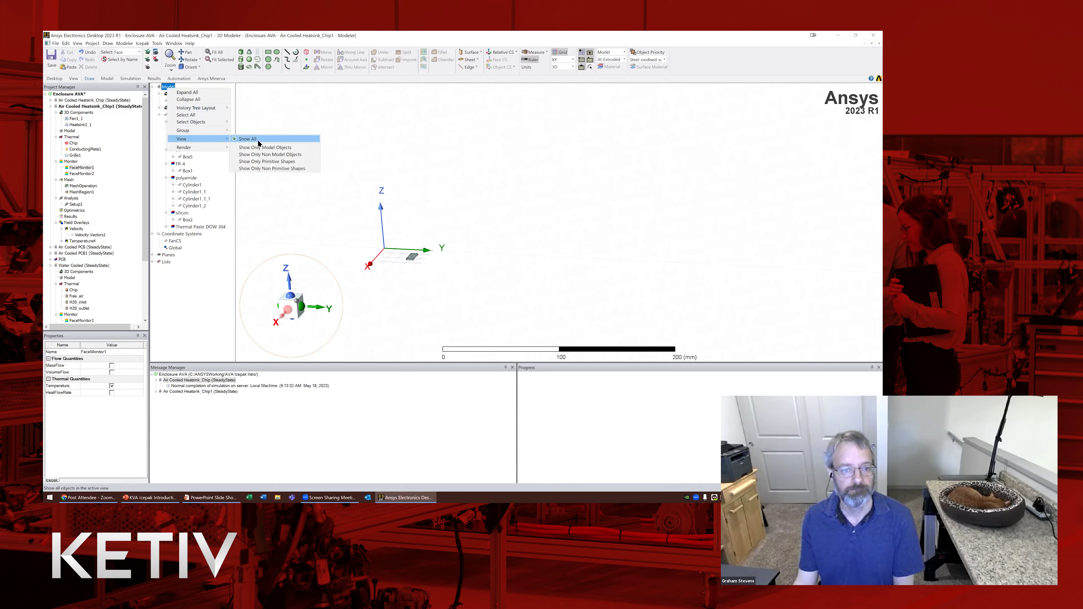
pyautogui.click(248, 139)
pyautogui.scroll(2, 425, 275)
# - Review the global mesh region's general and advanced settings, leaving them unchanged
pyautogui.rightClick(68, 179)
pyautogui.click(96, 209)
pyautogui.click(378, 112)
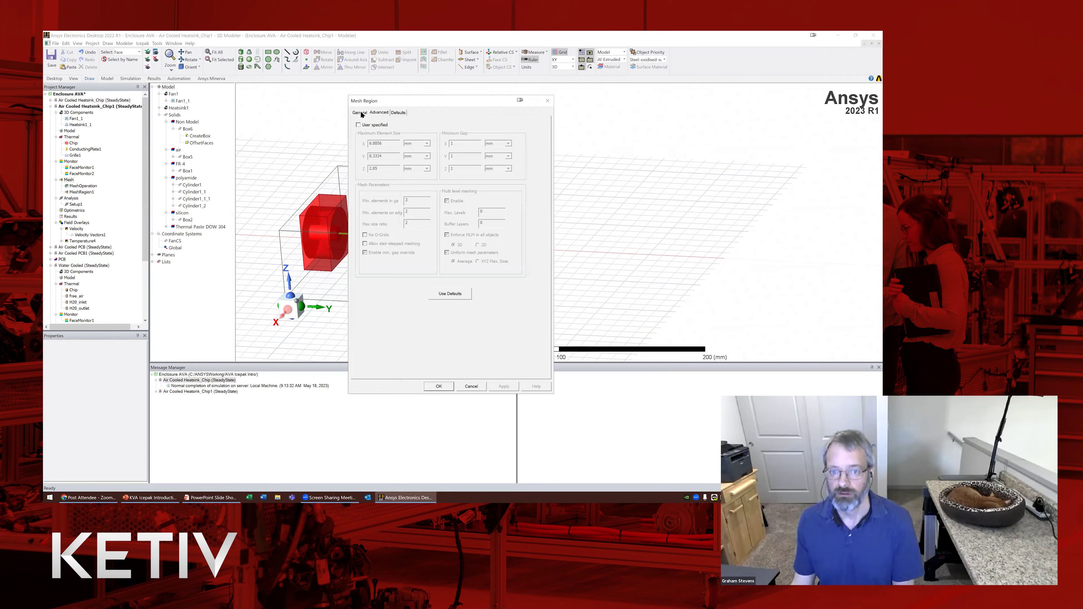
pyautogui.click(471, 387)
# - Draw a box around the finned heatsink, from corner to corner and over its full height
pyautogui.scroll(8, 412, 250)
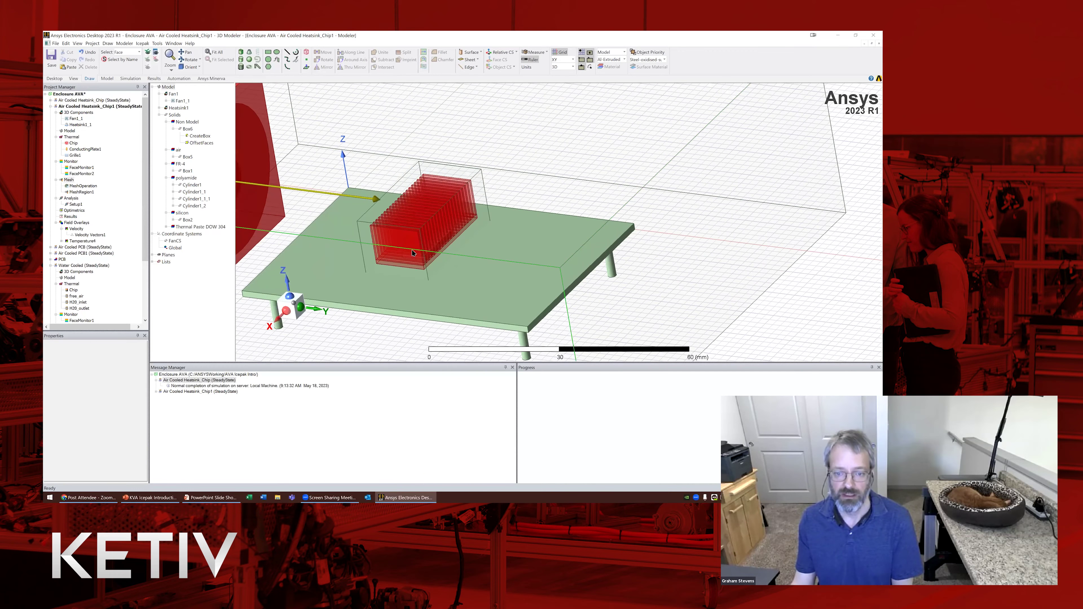
pyautogui.moveTo(412, 249)
pyautogui.mouseDown(button='middle')
pyautogui.moveTo(396, 251)
pyautogui.moveTo(418, 247)
pyautogui.mouseUp(button='middle')
pyautogui.scroll(2, 408, 251)
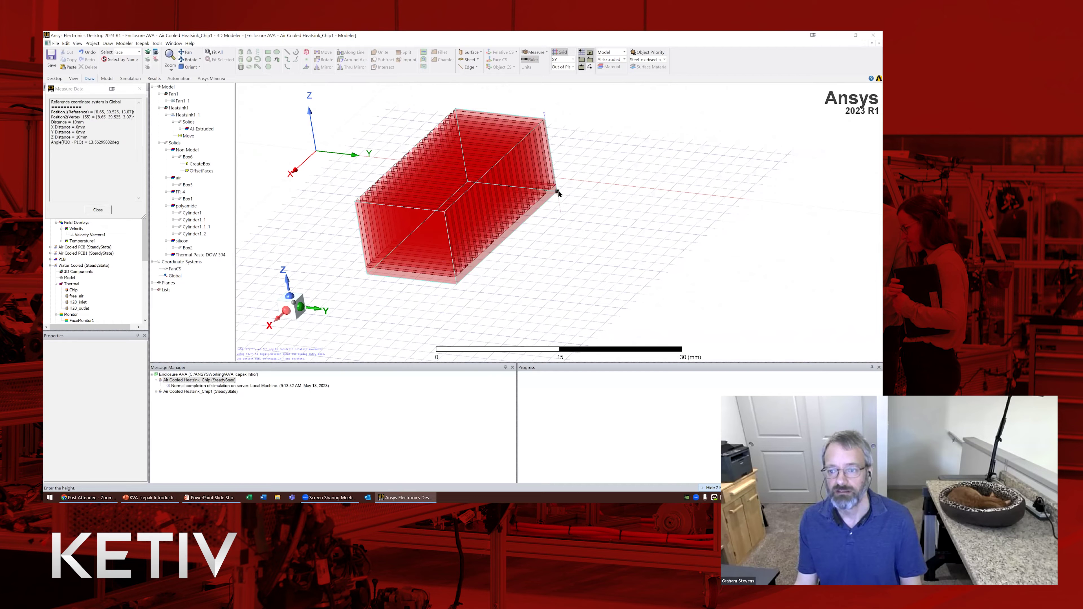
pyautogui.click(558, 193)
pyautogui.click(558, 193)
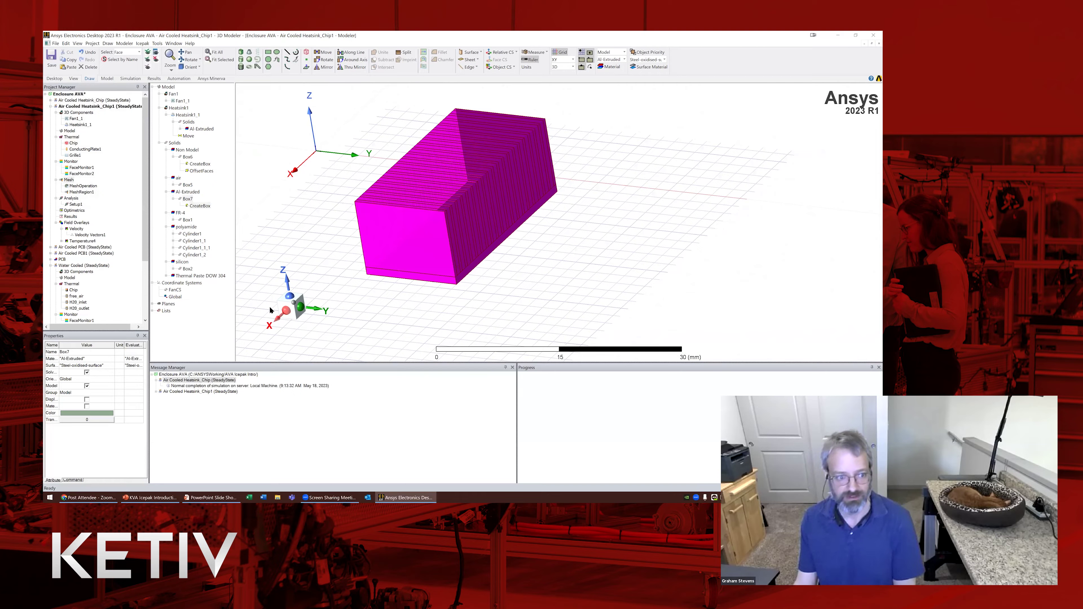
# - Switch the box around the heatsink to a non-model object and delete it
pyautogui.click(187, 199)
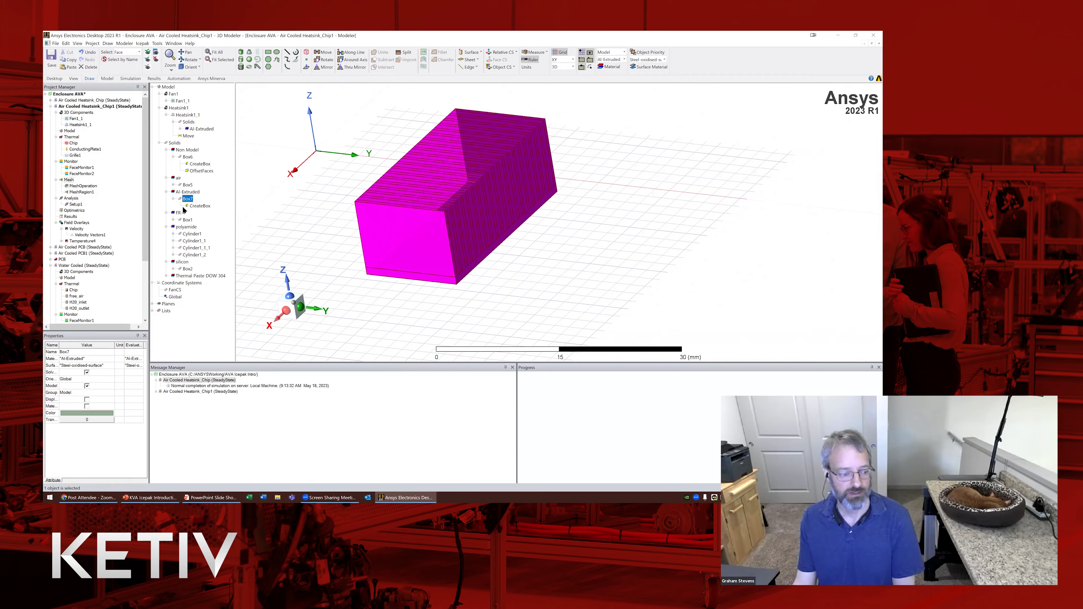
pyautogui.click(87, 386)
pyautogui.press('Delete')
# - Review the advanced and general settings of MeshRegion1, leaving them unchanged
pyautogui.doubleClick(82, 192)
pyautogui.click(265, 109)
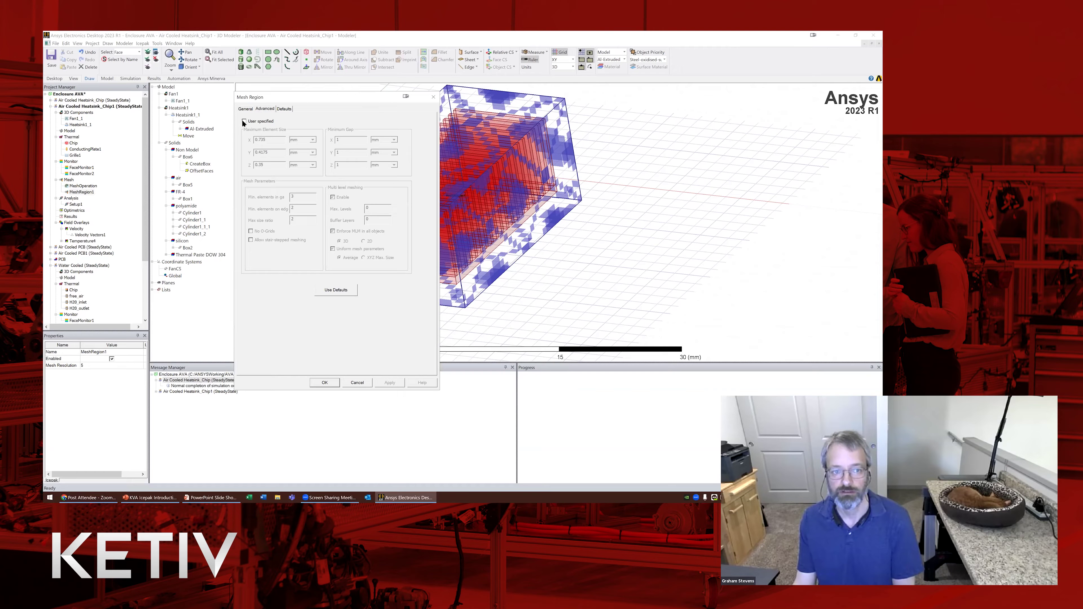
pyautogui.click(244, 110)
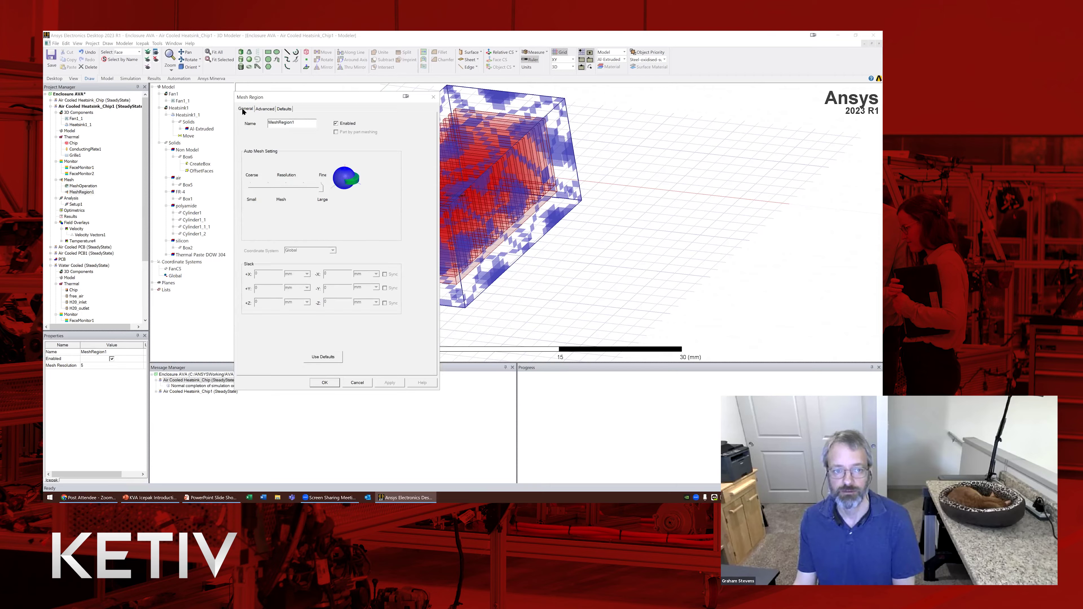
pyautogui.click(357, 383)
pyautogui.scroll(-5, 507, 255)
pyautogui.rightClick(69, 180)
pyautogui.click(273, 265)
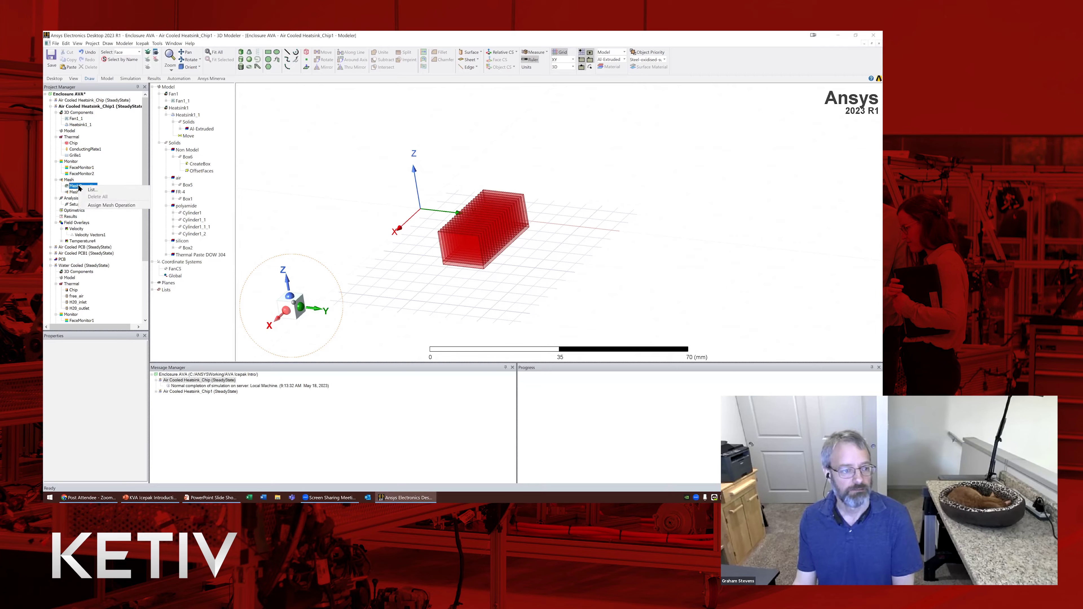
pyautogui.rightClick(69, 179)
pyautogui.click(264, 256)
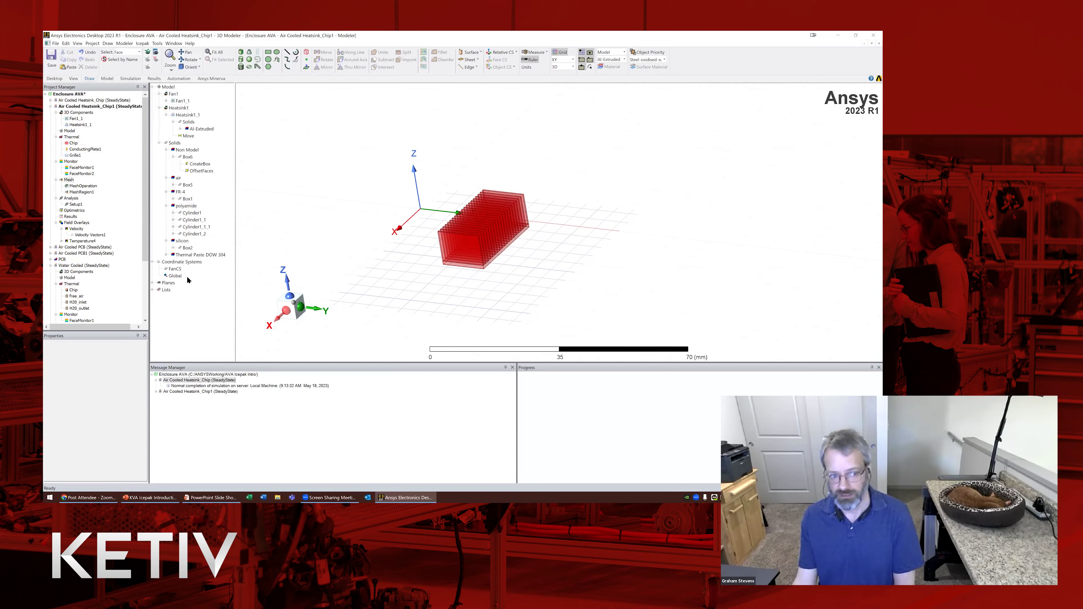
# - Widen the project tree and review the general, convergence and solver settings of Setup1
pyautogui.moveTo(149, 263); pyautogui.dragTo(156, 264)
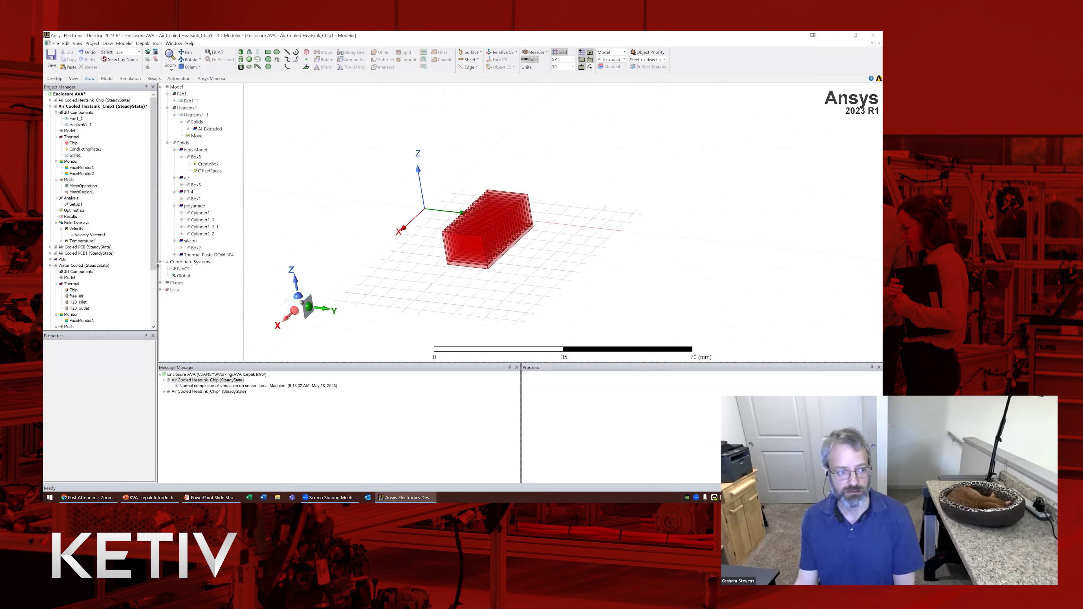
pyautogui.moveTo(157, 265); pyautogui.dragTo(160, 265)
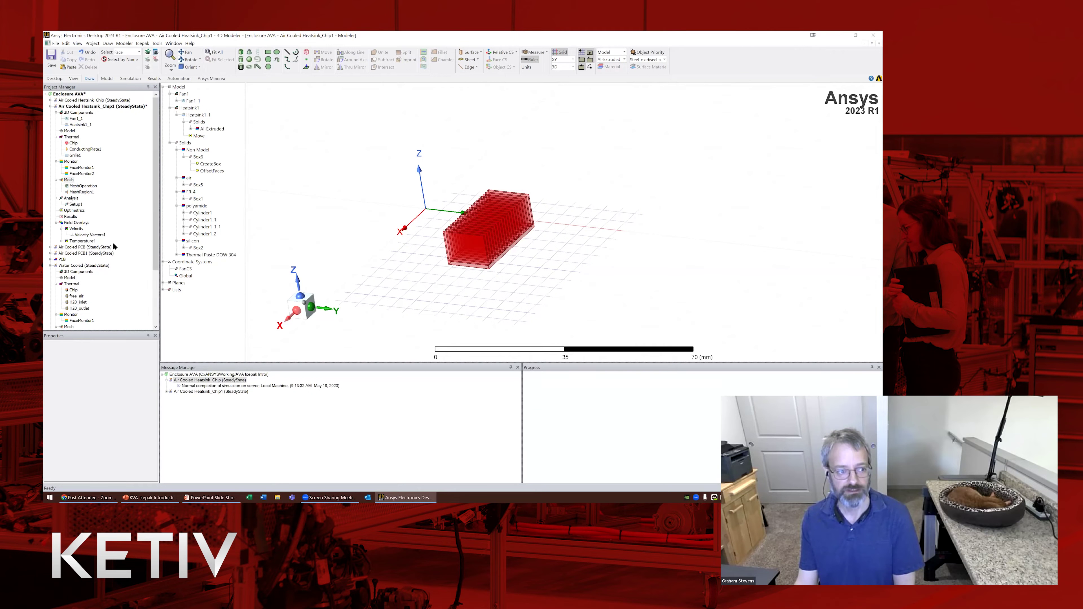
pyautogui.doubleClick(76, 205)
pyautogui.click(386, 300)
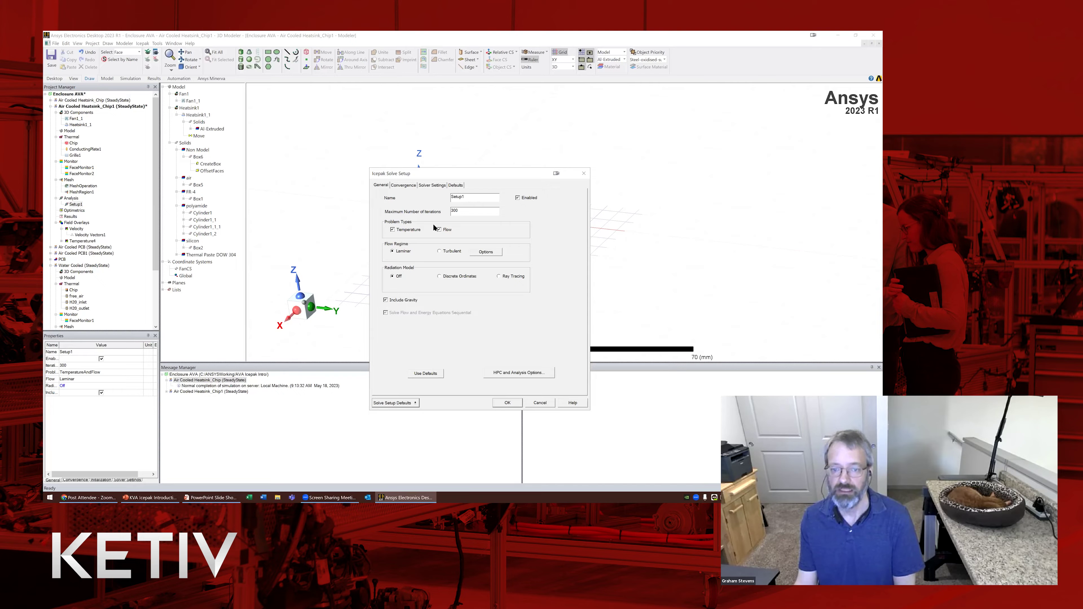
pyautogui.click(400, 185)
pyautogui.click(426, 186)
# - Review the advanced solver settings and the pressure discretization schemes of Setup1, then close the setup without changes
pyautogui.click(462, 370)
pyautogui.click(542, 170)
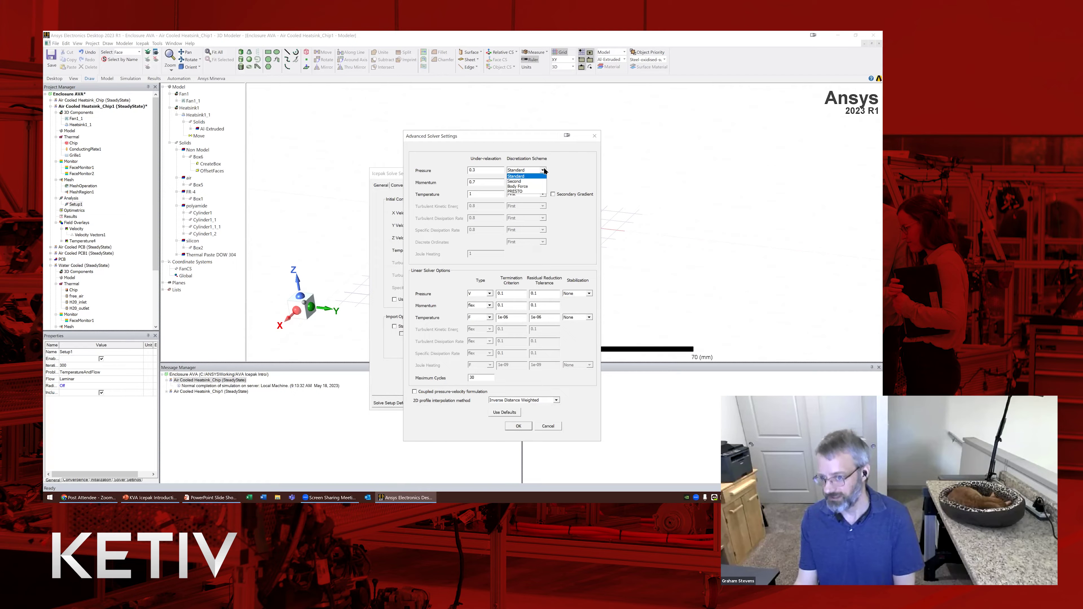
pyautogui.click(570, 167)
pyautogui.click(548, 426)
pyautogui.click(539, 403)
# - Check the commands available for Setup1, then collapse the Air Cooled Heatsink_Chip1 design and expand Air Cooled Heatsink_Chip
pyautogui.rightClick(74, 205)
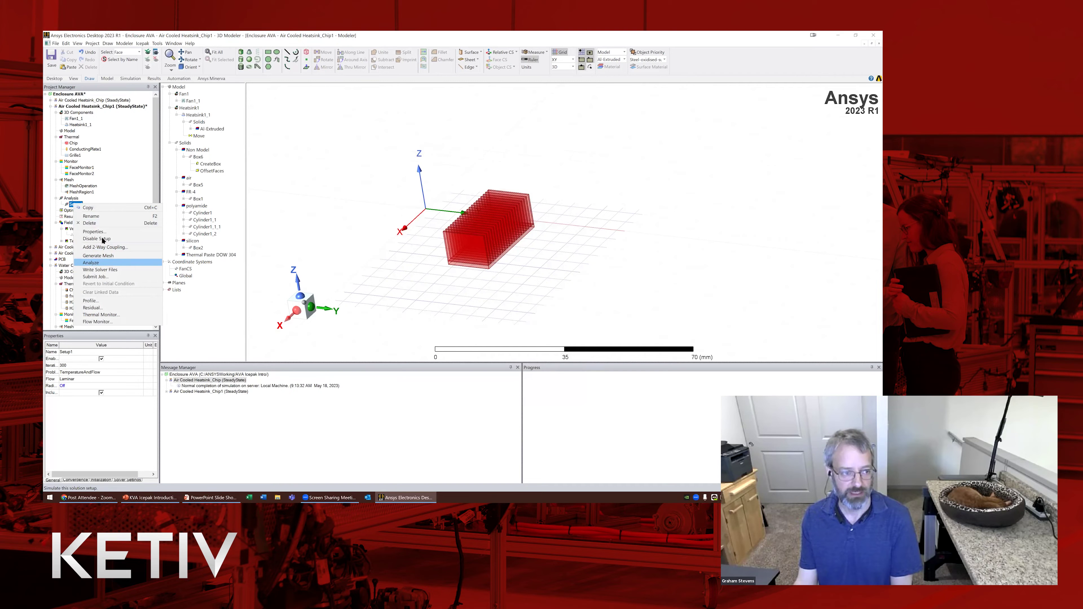
pyautogui.click(114, 177)
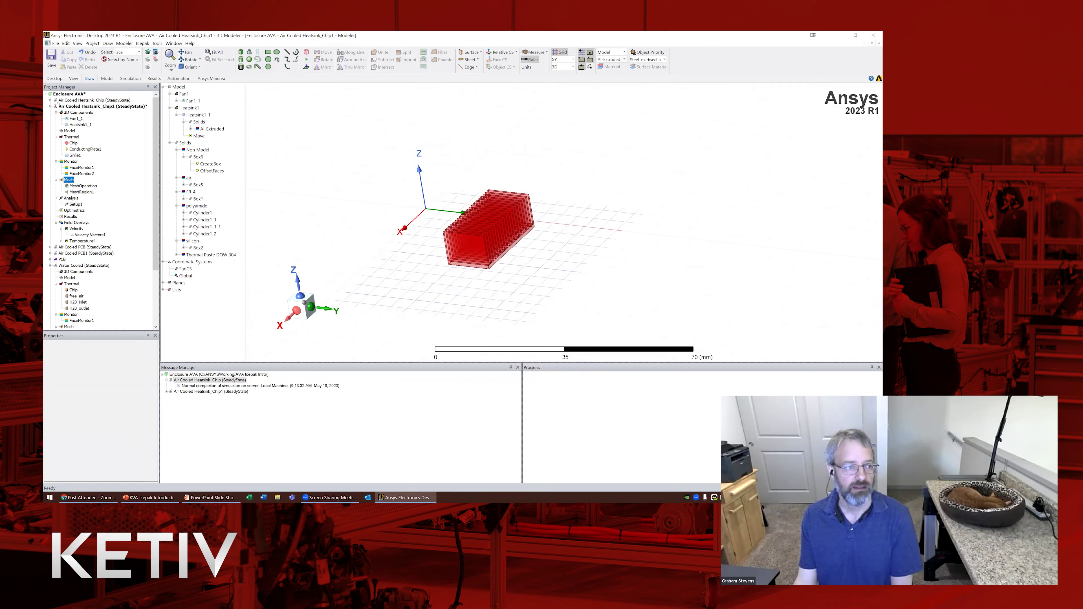
pyautogui.click(50, 106)
pyautogui.click(50, 101)
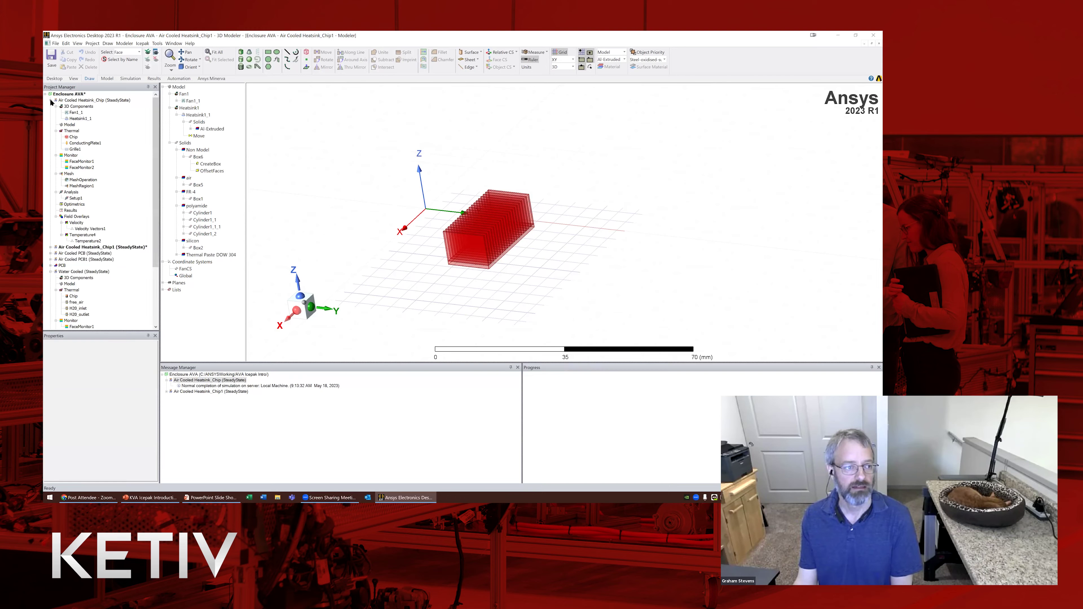